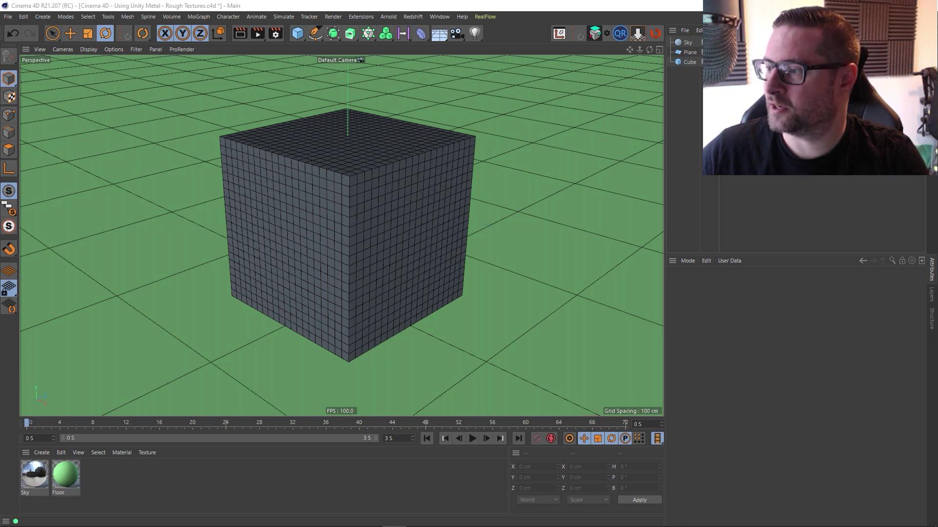
Switch to the browser showing the Digital Meat Metal / Rough Material Setup tutorial
key("alt+Tab")
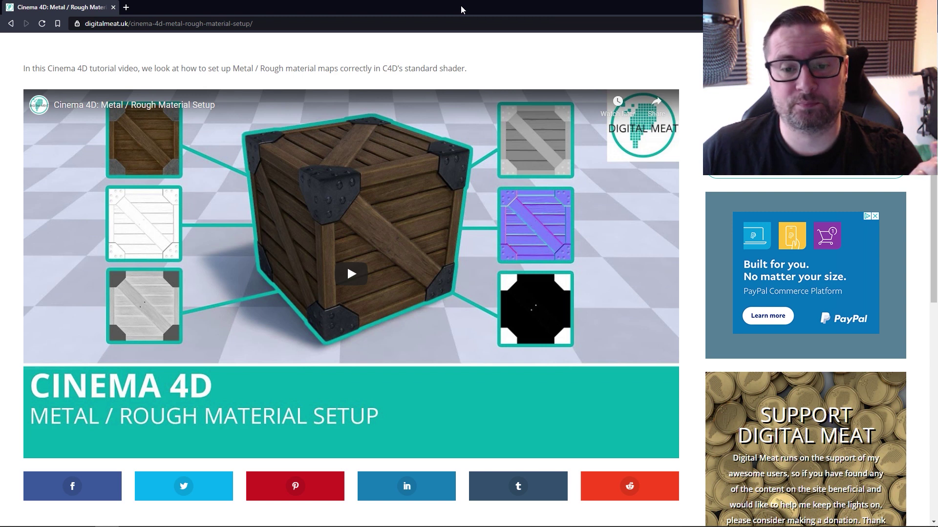
Minimise Chrome to bring back Cinema 4D's Picture Viewer render
key("super+Down")
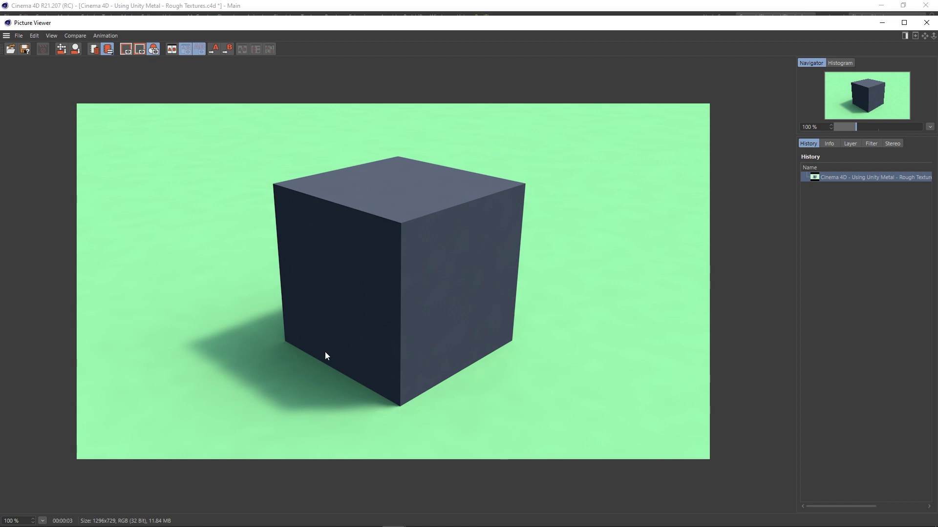
Maximise the Picture Viewer to inspect the plain dark cube render, then close it
left_click_drag(447, 23, 427, 4)
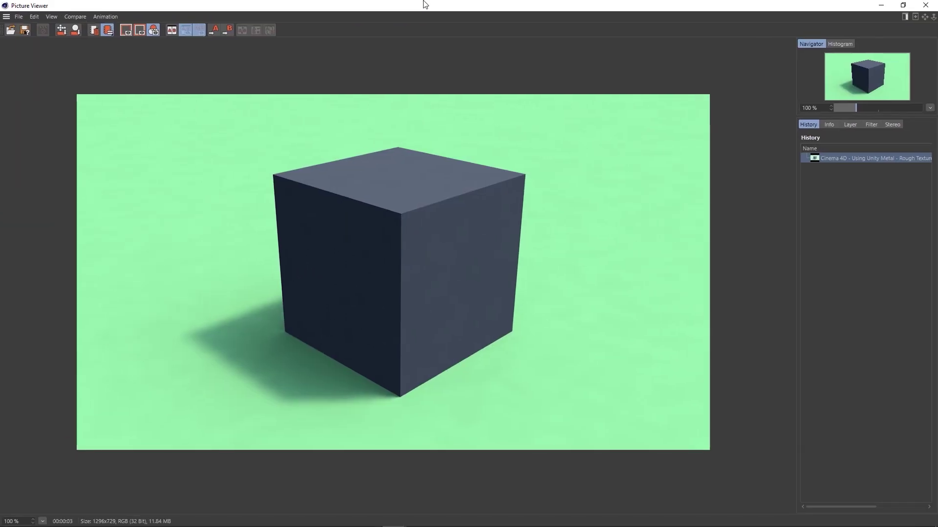
left_click(925, 5)
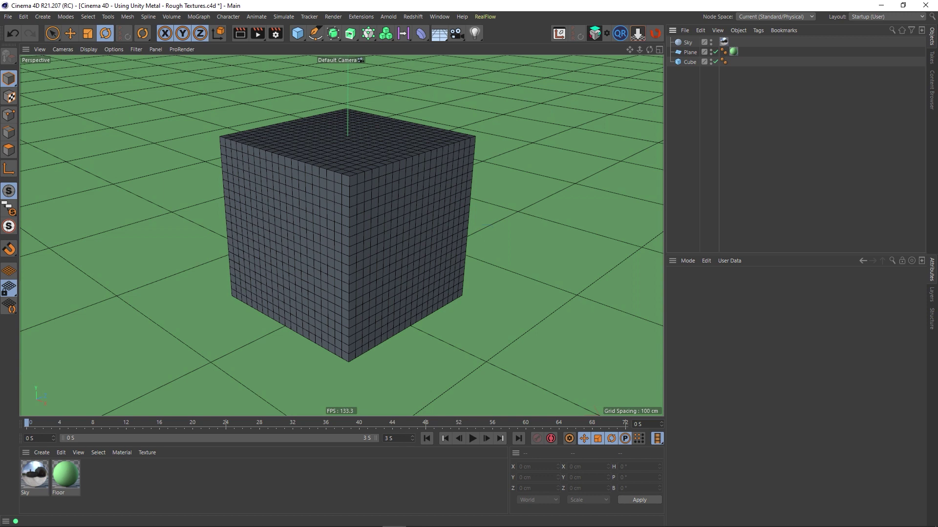
Review the six Wooden Crate texture maps full-screen, then shrink the folder window and move it off-screen
key("alt+Tab")
left_click_drag(545, 329, 464, 4)
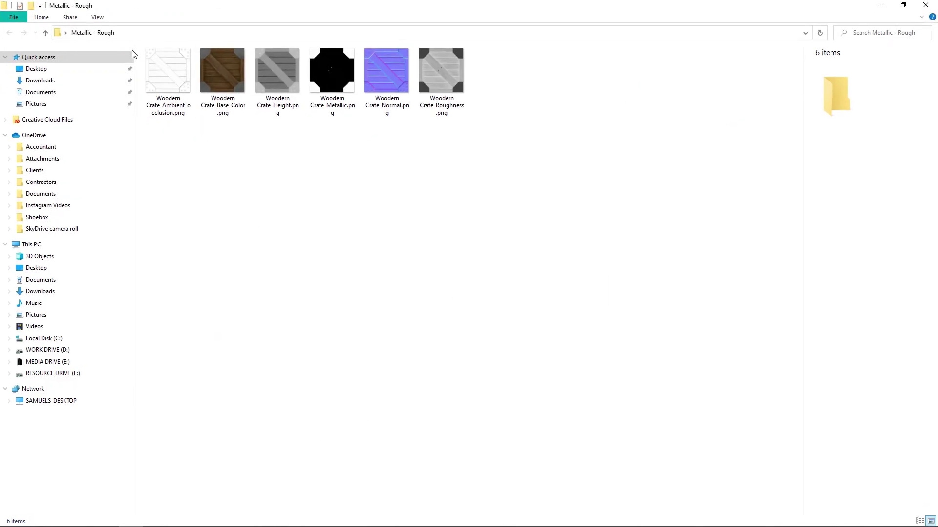
mouse_move(223, 74)
mouse_move(378, 86)
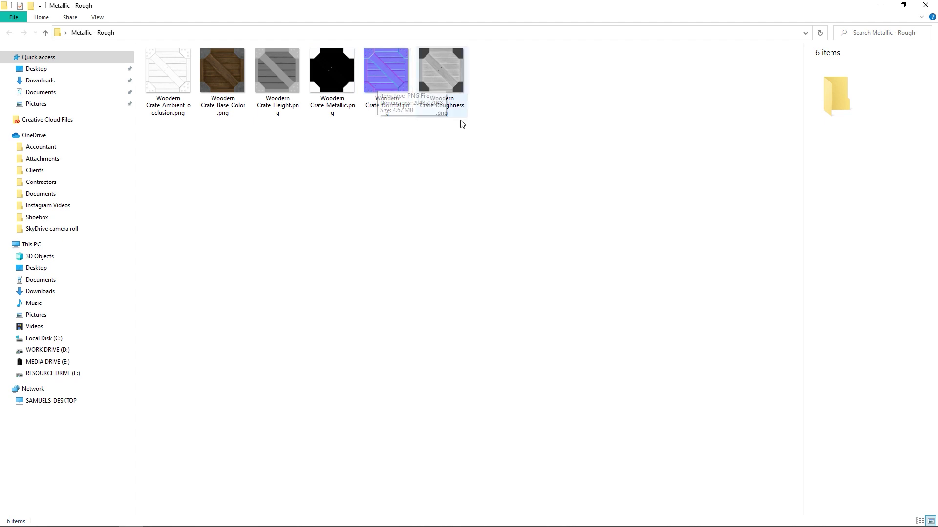
mouse_move(455, 103)
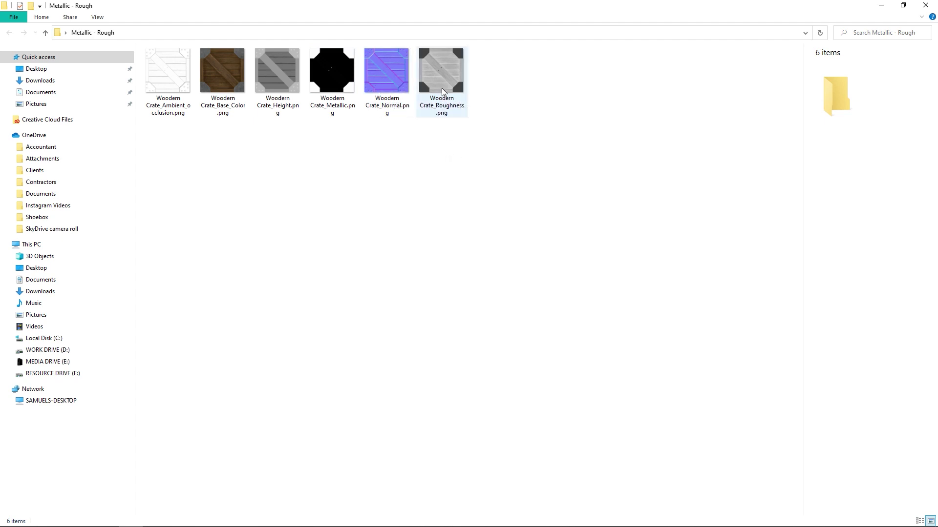
left_click_drag(476, 4, 429, 74)
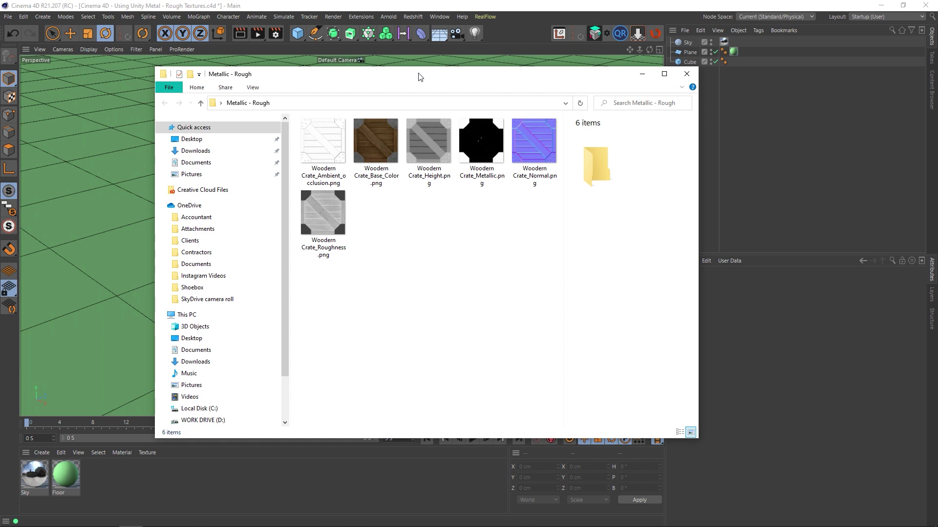
left_click_drag(418, 76, 937, 254)
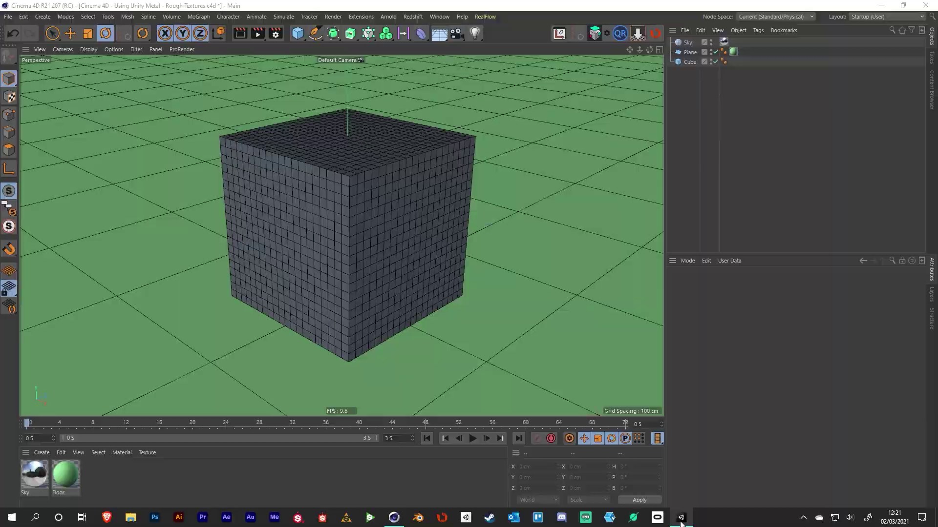
In Unity, select the Wooden Crate and expand its Standard material to locate the albedo texture
left_click(683, 518)
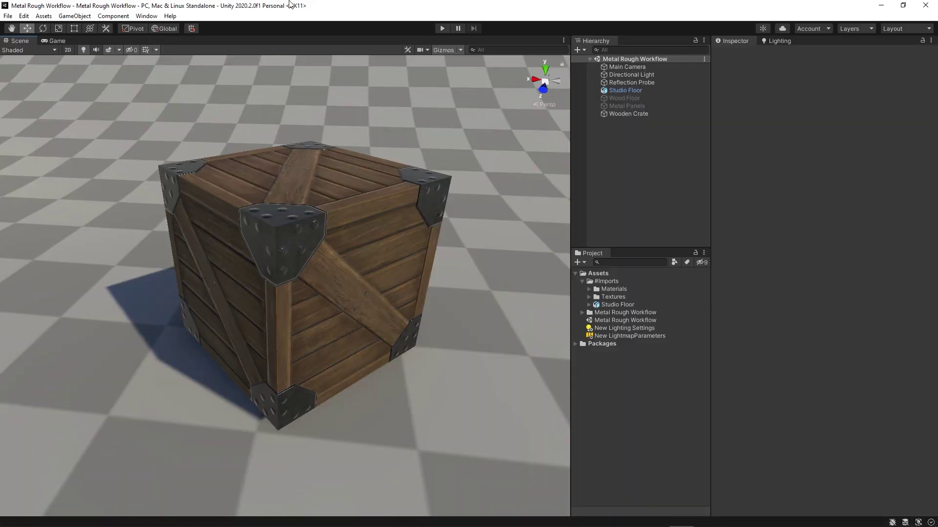
left_click(282, 184)
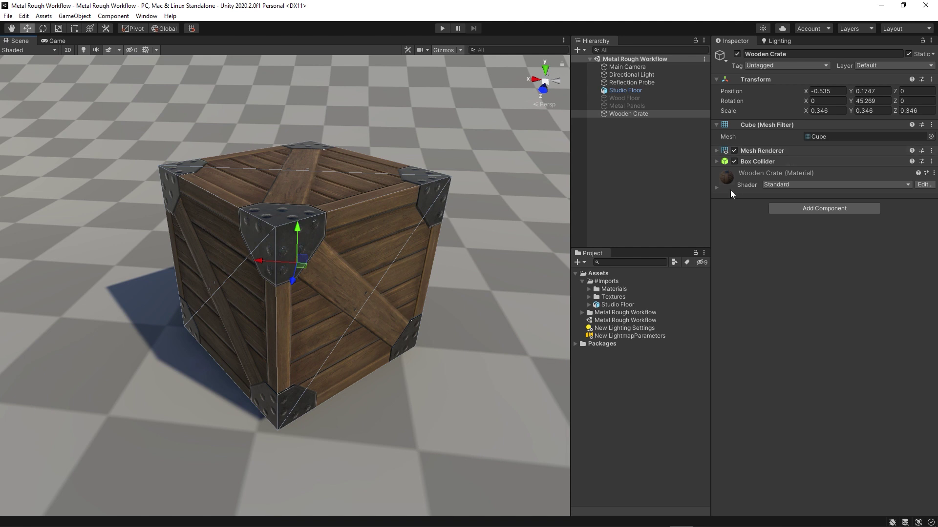
left_click(716, 188)
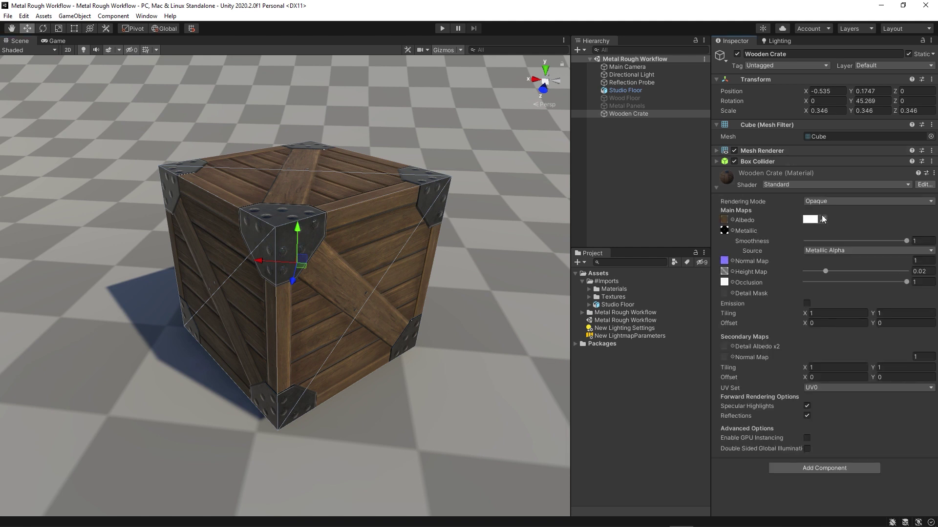
left_click(724, 221)
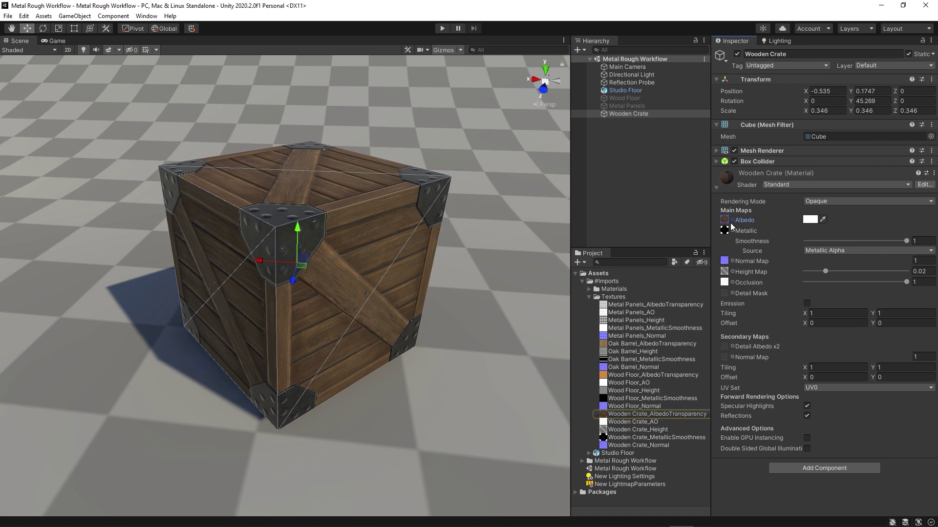
Ping the Wooden Crate_MetallicSmoothness texture from the material's Metallic slot
left_click(724, 231)
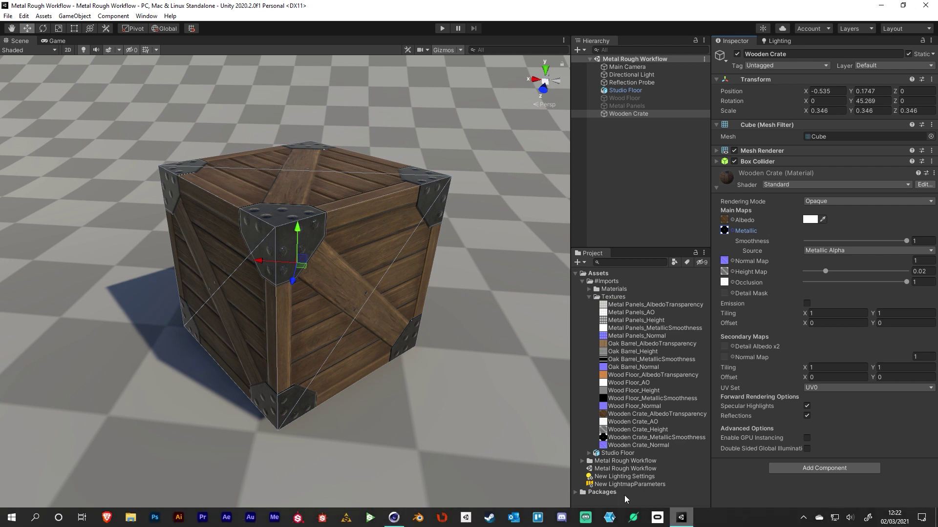
Back in Cinema 4D, add a material after Floor named 'Woodern Crate' and open its editor
left_click(393, 523)
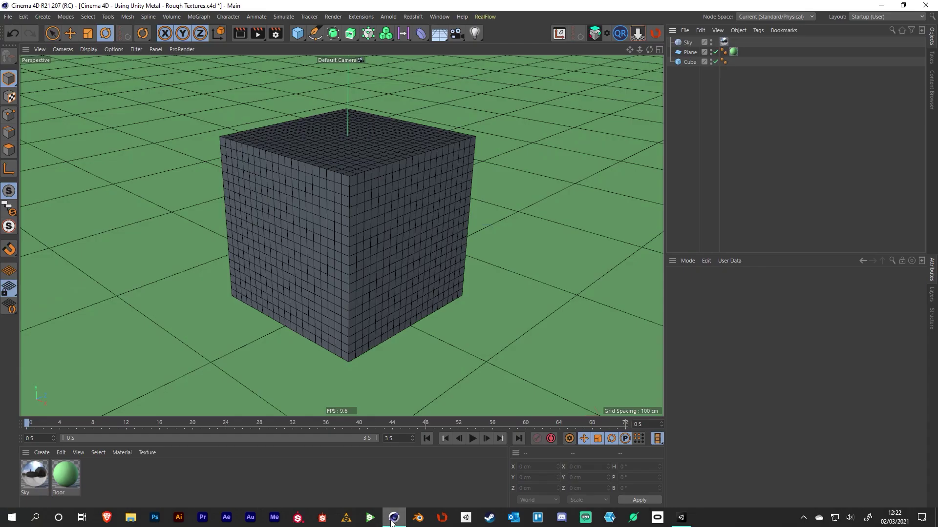
double_click(134, 482)
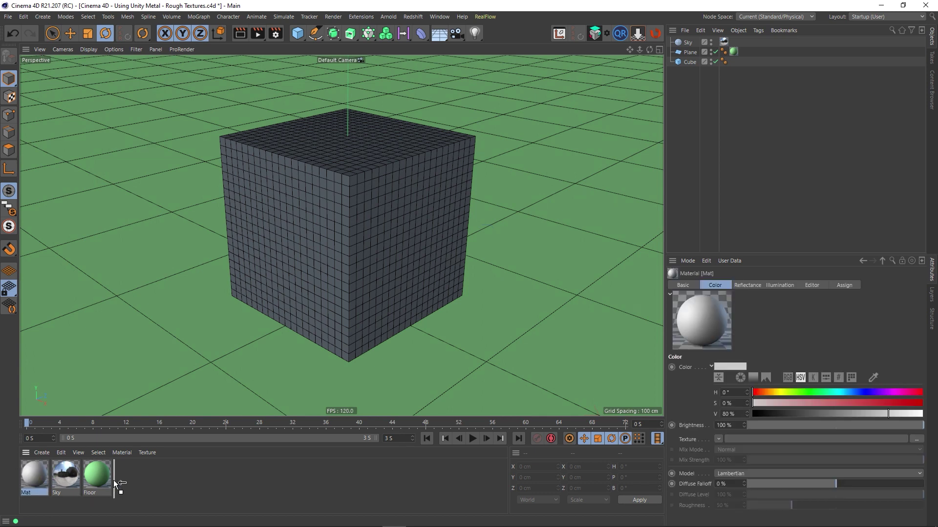
left_click_drag(115, 484, 110, 483)
double_click(94, 477)
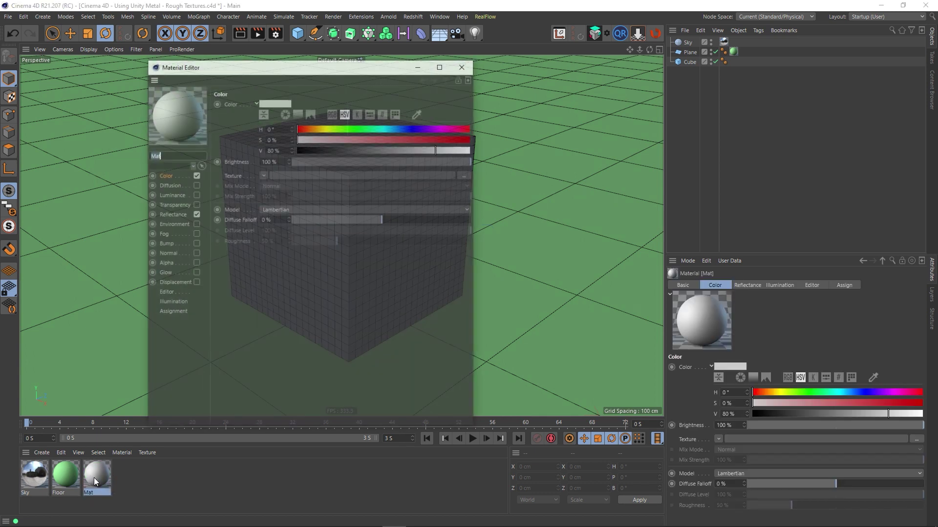
type("Wo")
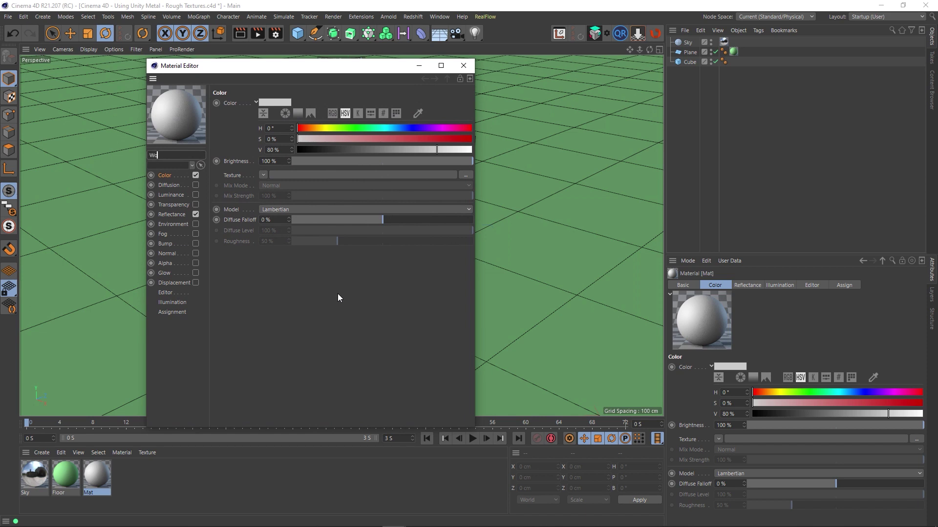
type("odern Crate")
key("Return")
left_click_drag(290, 69, 521, 93)
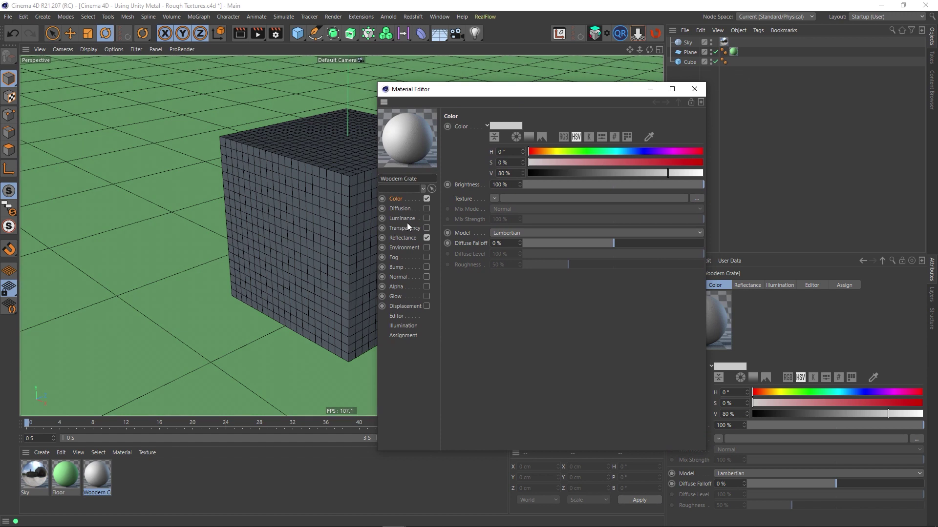
Disable Color, replace the default specular with a GGX layer named 'Dielectric', and enable Diffusion
left_click(426, 199)
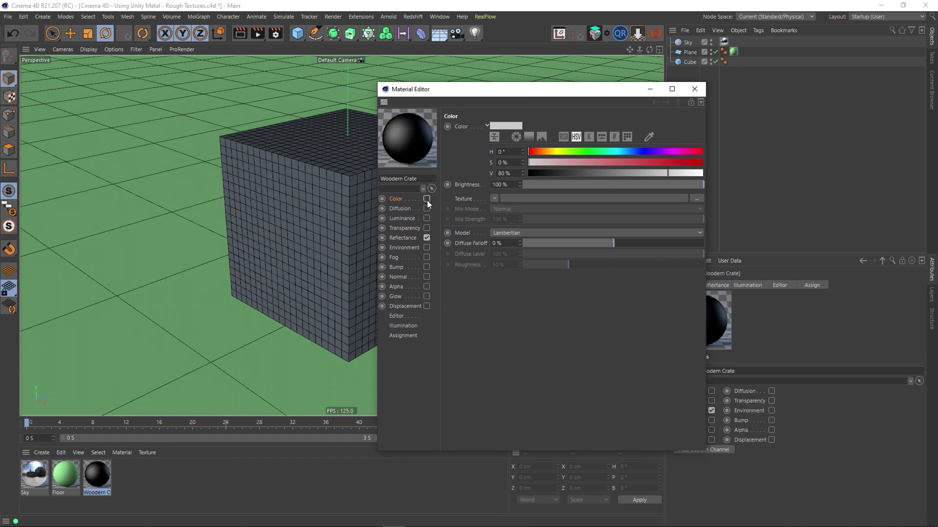
left_click(403, 237)
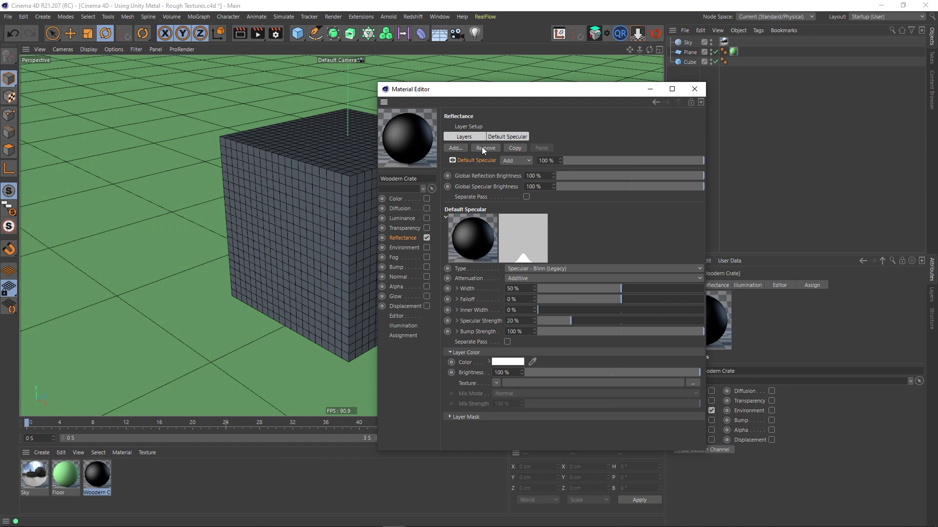
left_click(481, 148)
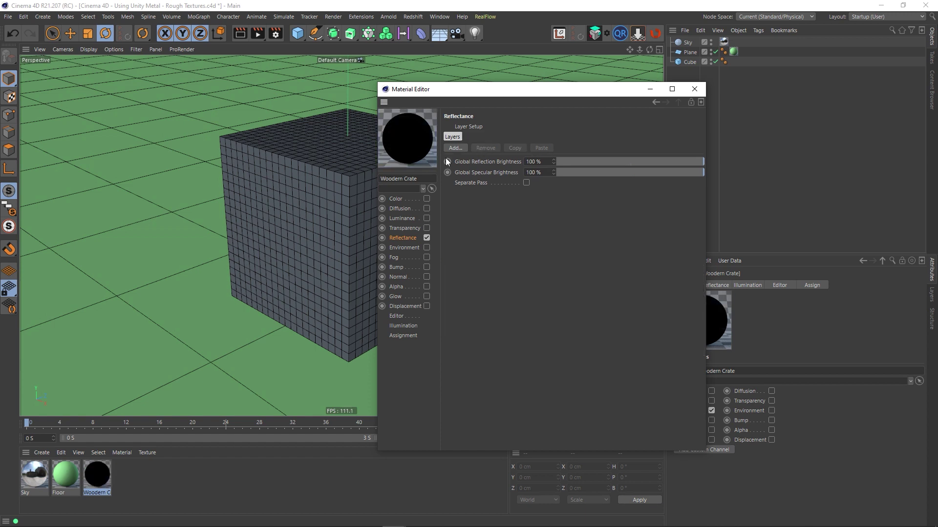
left_click(455, 147)
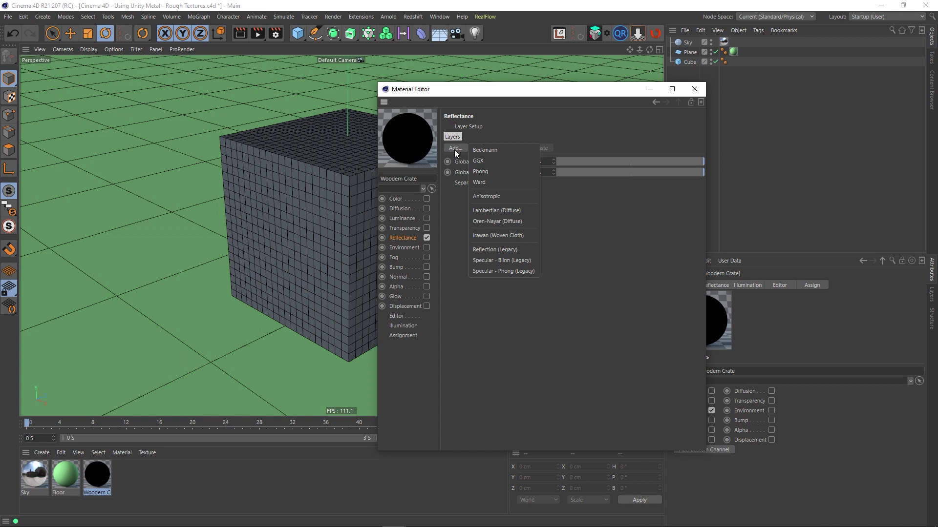
left_click(481, 161)
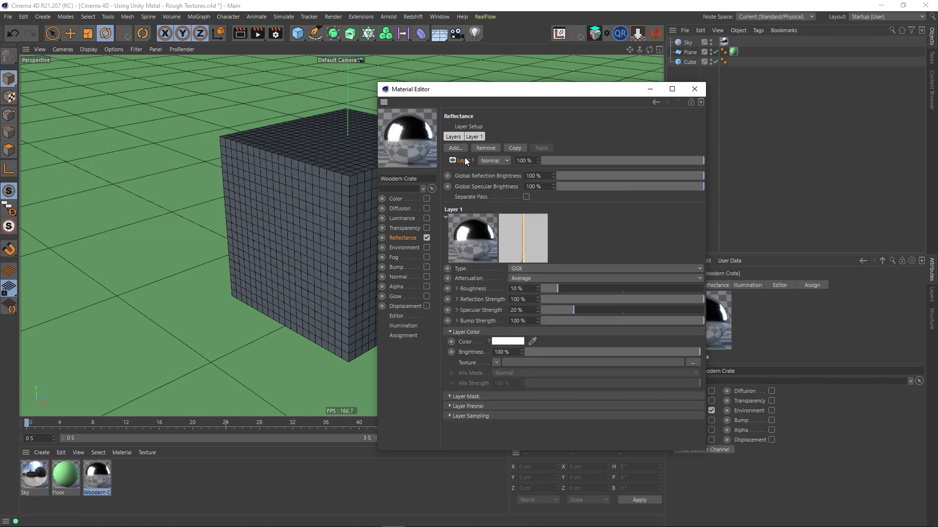
double_click(466, 161)
type("D")
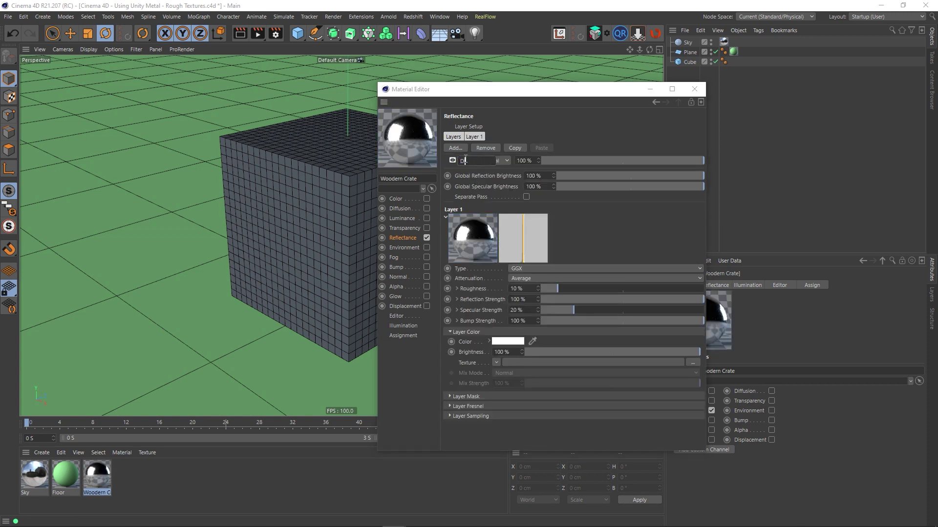
type("ielectric")
key("Return")
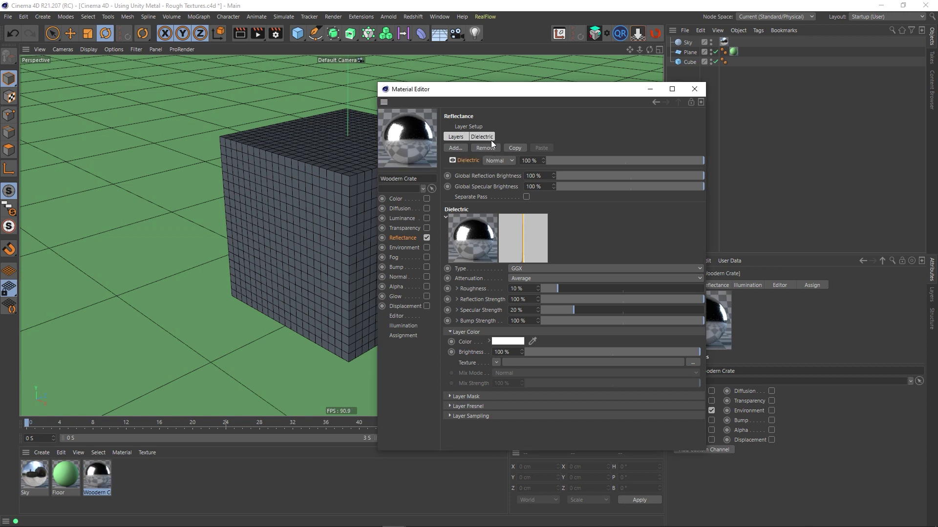
left_click(425, 208)
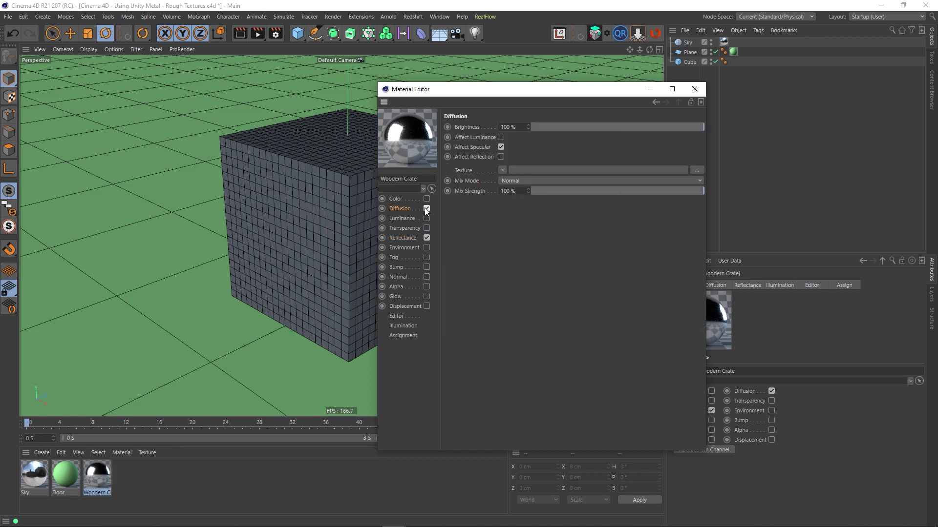
Load Wooden Crate_AO.png as the crate material's diffusion texture
left_click(696, 170)
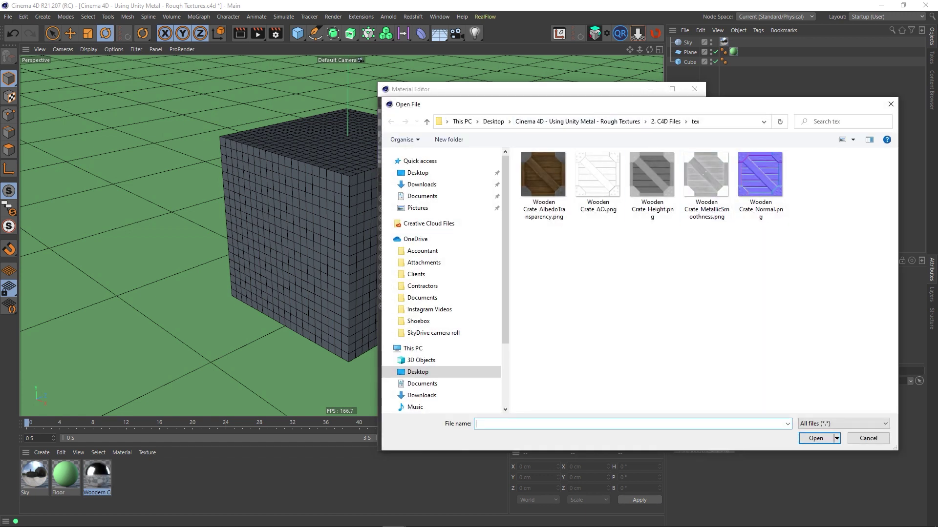
left_click_drag(602, 105, 388, 65)
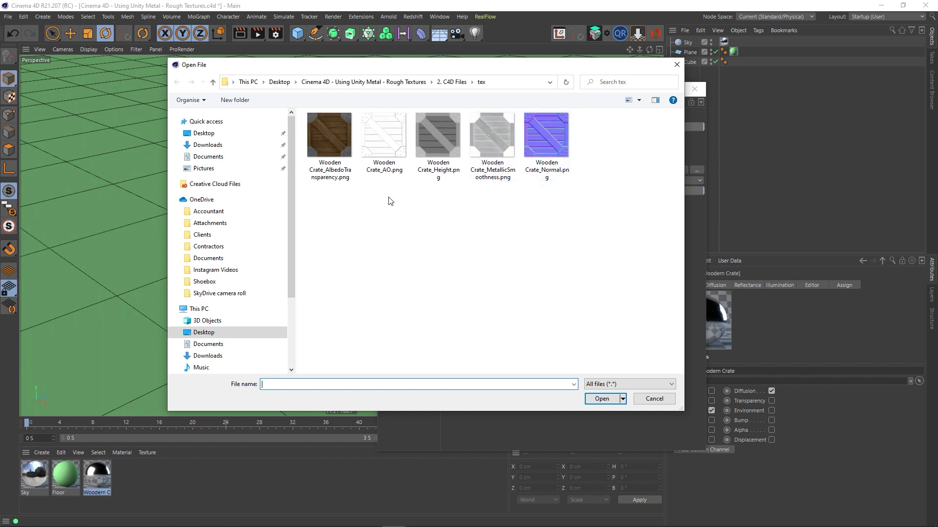
double_click(376, 144)
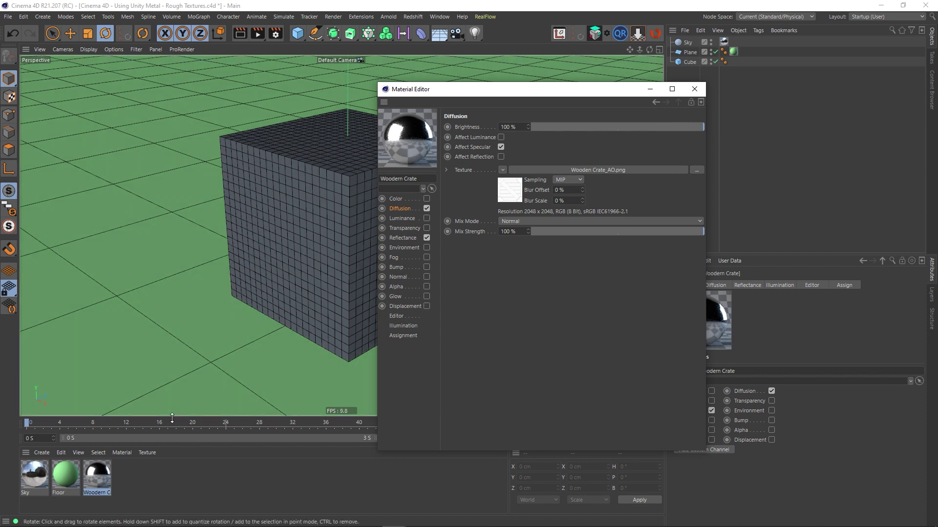
Apply the Woodern Crate material to the cube and switch the viewport to Gouraud Shading
left_click(99, 481)
left_click_drag(98, 480, 301, 202)
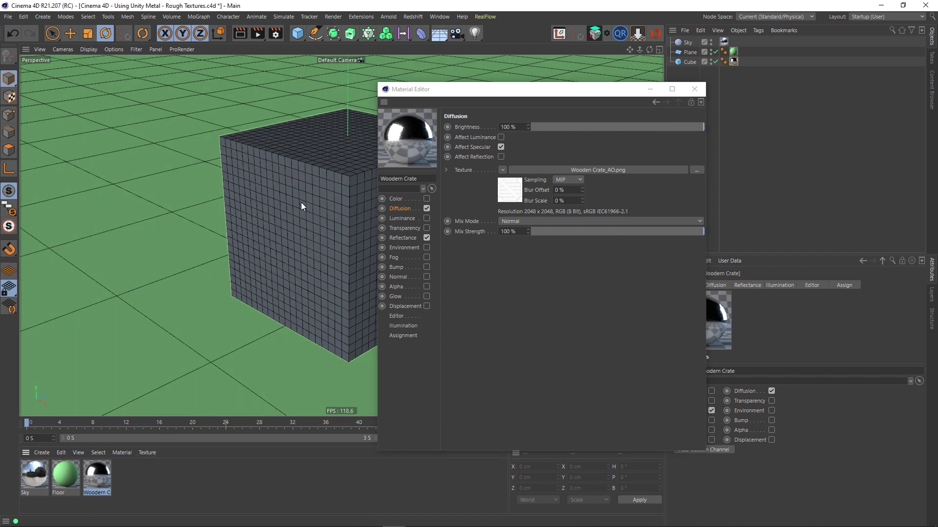
left_click_drag(432, 90, 591, 97)
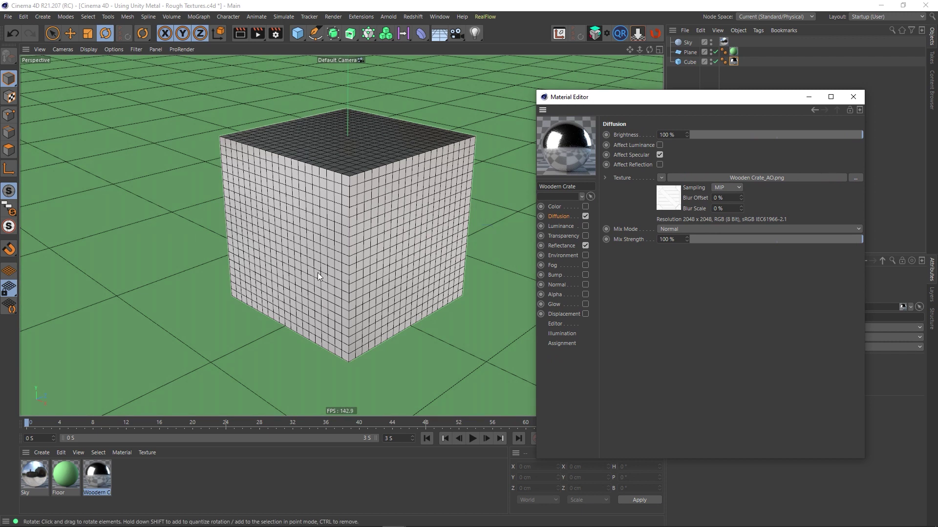
left_click(307, 236)
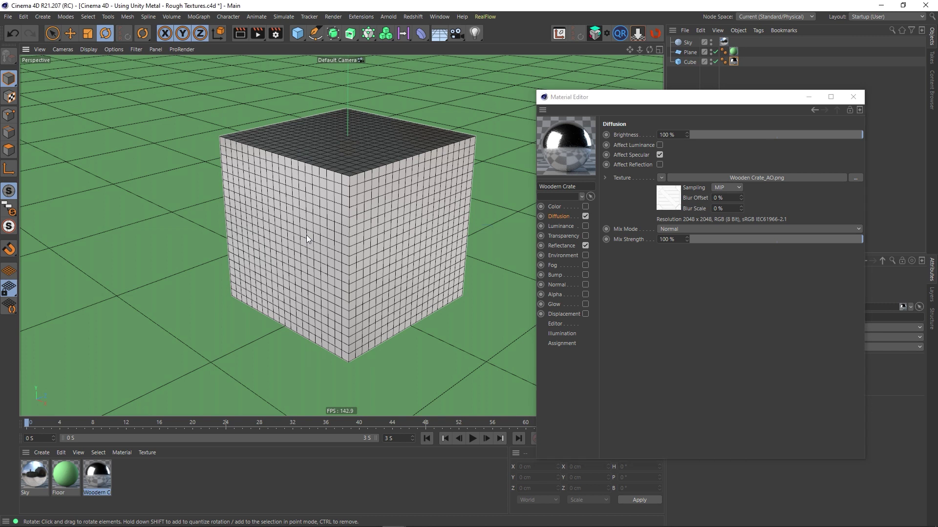
key("n")
key("a")
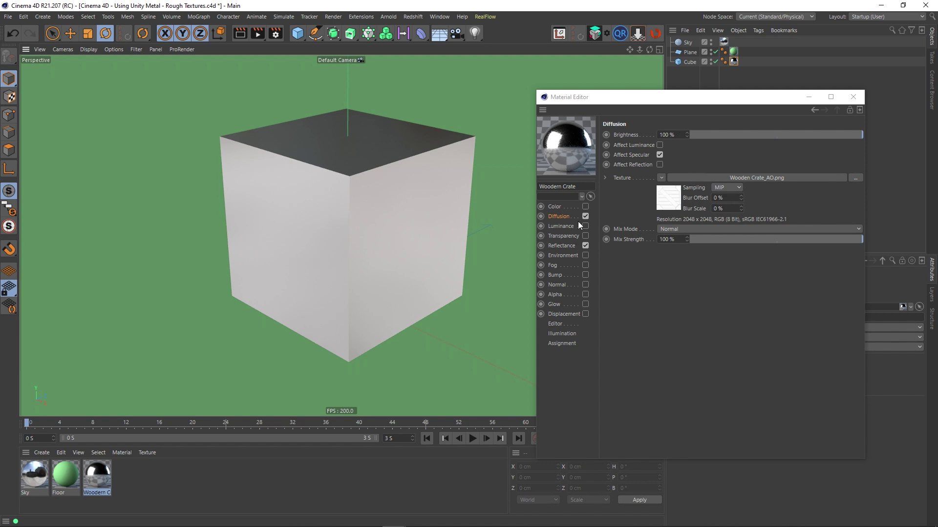
Enable the Normal channel and load Wooden Crate_Normal.png as its texture
left_click(561, 286)
left_click(585, 285)
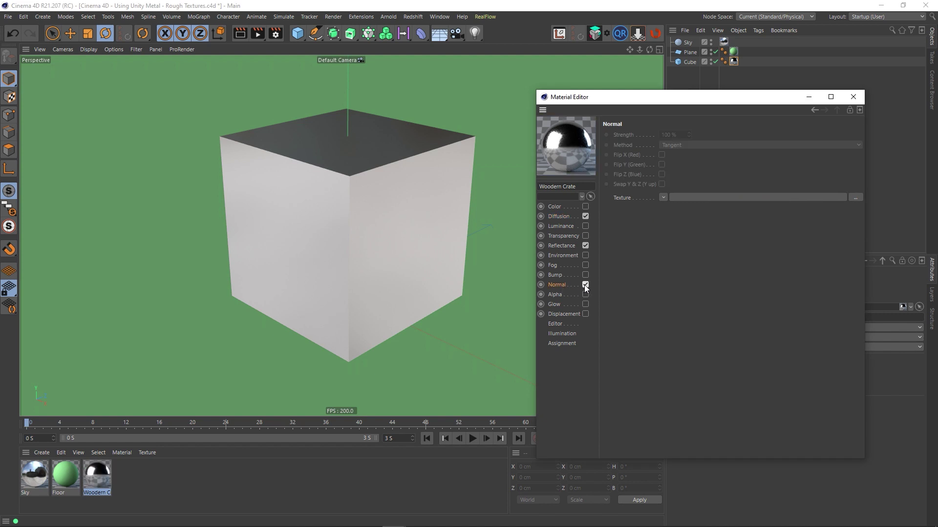
left_click(855, 198)
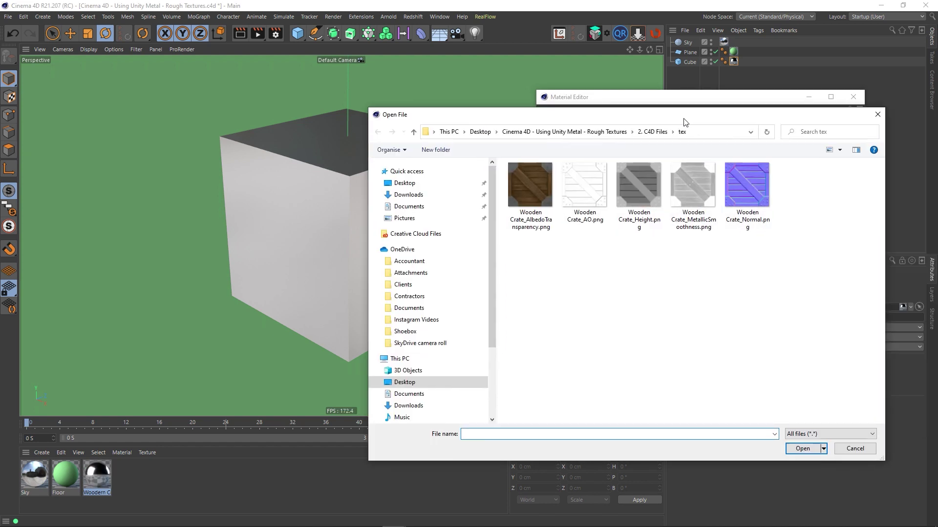
double_click(747, 185)
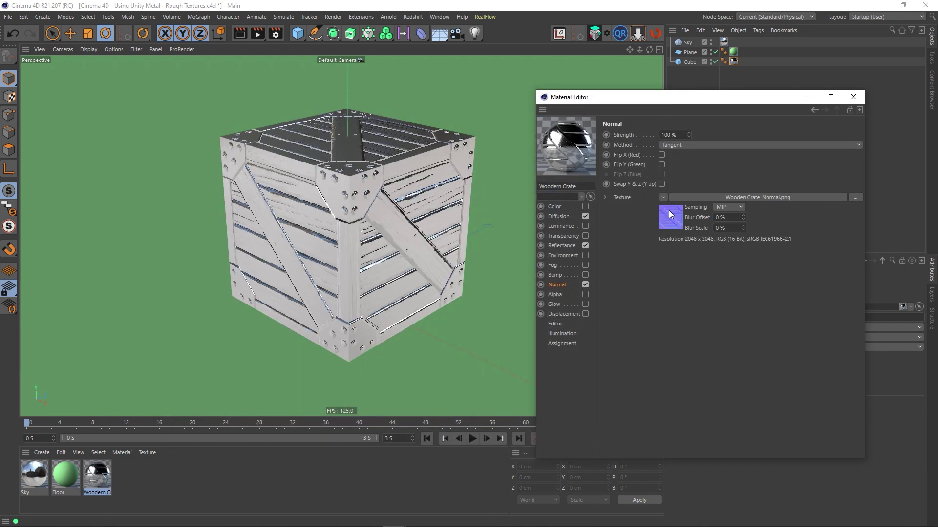
Set the material's Editor texture preview size to 2048x2048
left_click(554, 324)
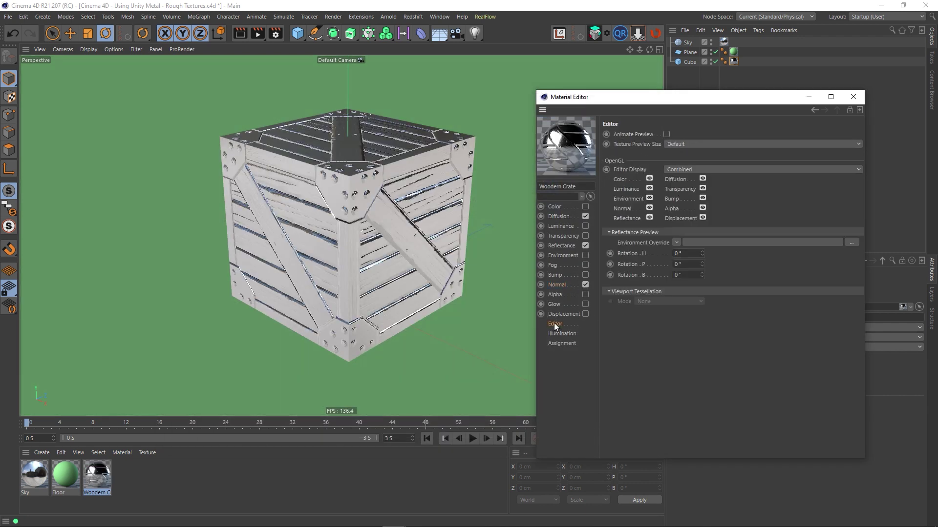
left_click(686, 143)
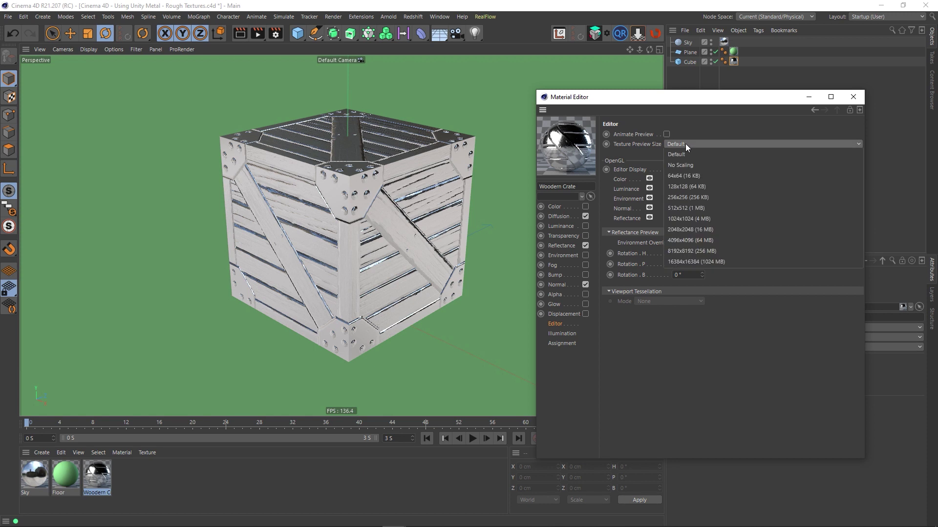
left_click(687, 230)
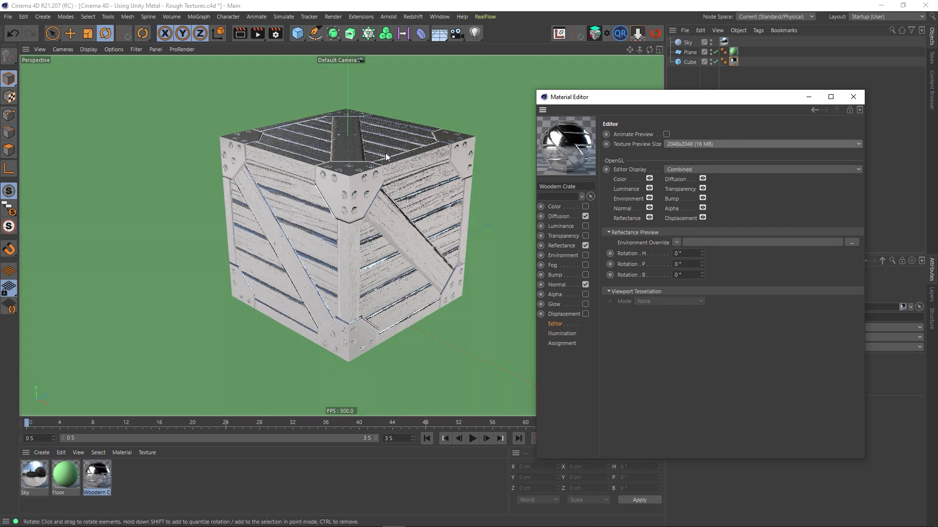
Switch back to the Normal channel settings of the crate material
left_click(557, 285)
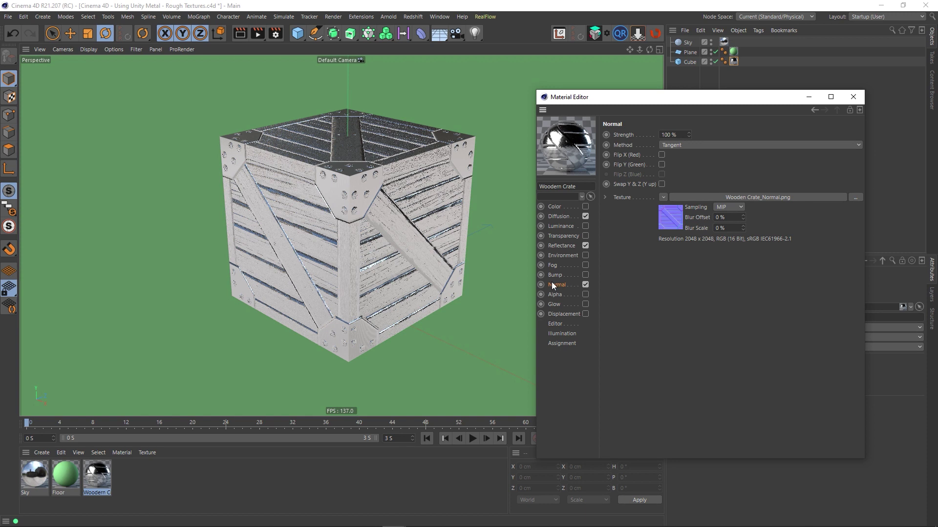
Load Wooden Crate_Height.png as the displacement texture
left_click(563, 315)
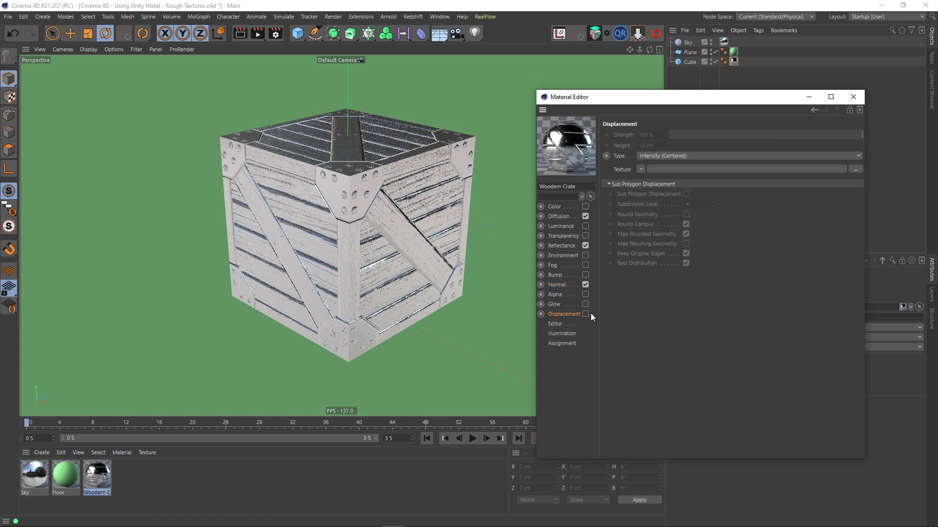
left_click(854, 170)
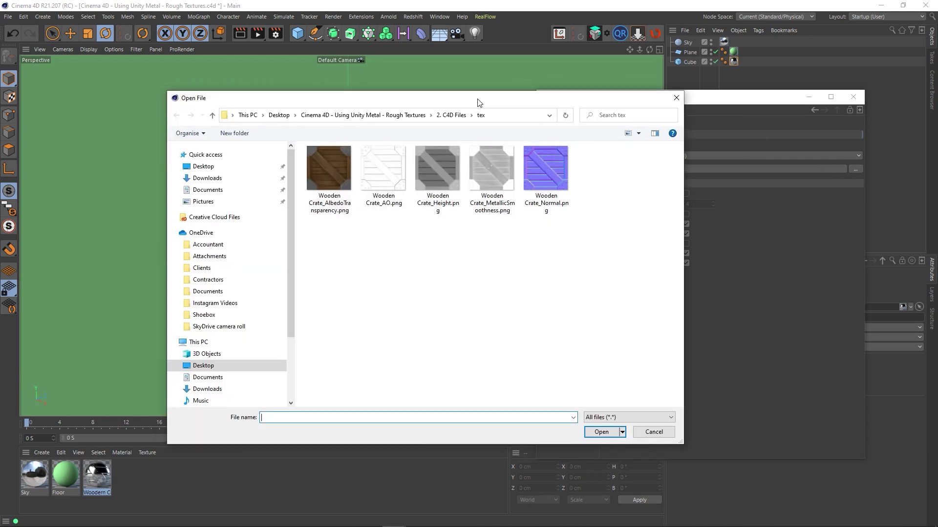
left_click_drag(479, 102, 483, 97)
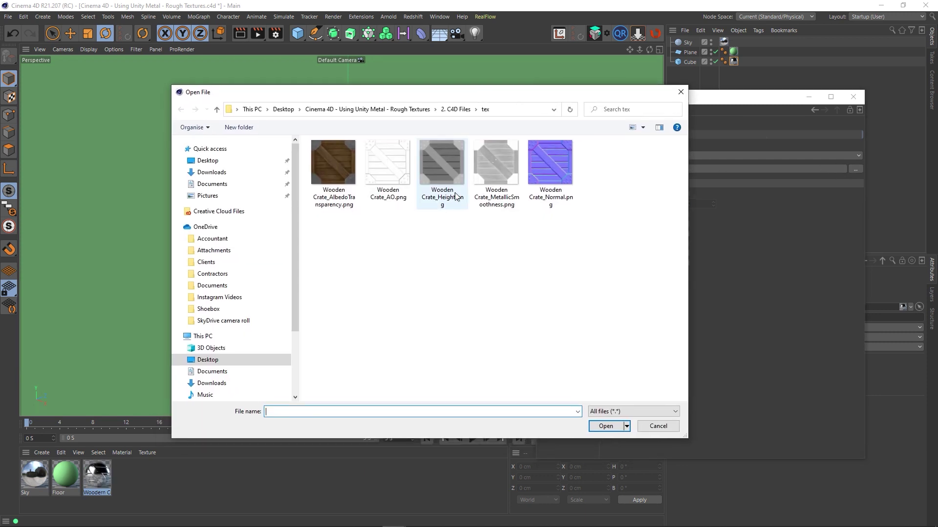
double_click(449, 162)
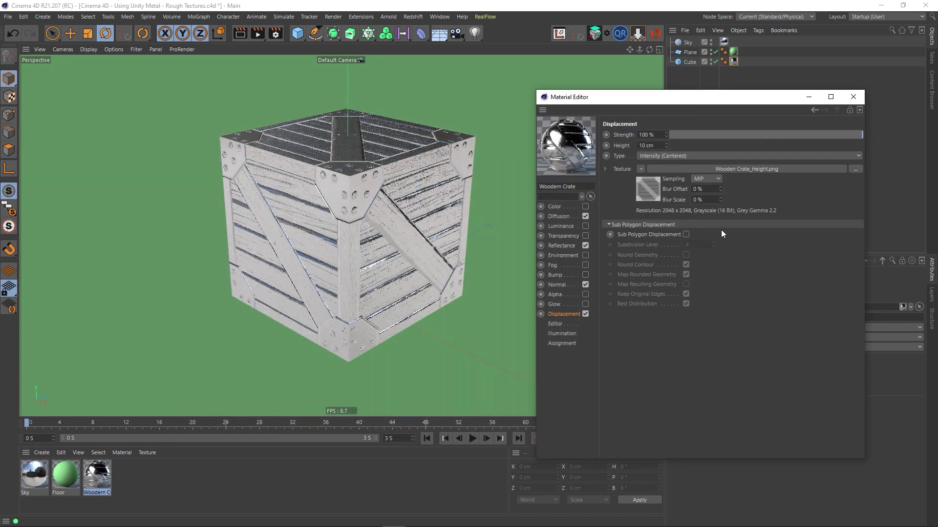
Turn on Sub Polygon Displacement and set the displacement height to 3 cm
left_click(685, 234)
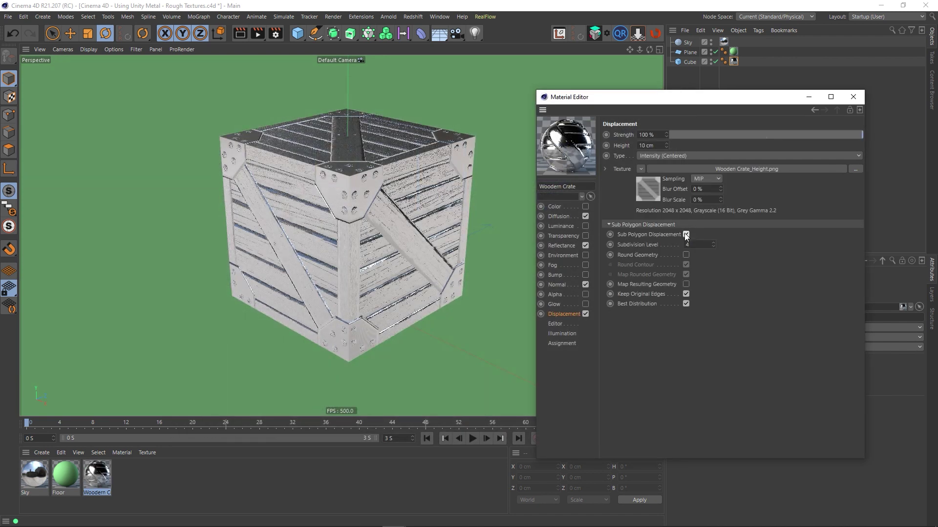
left_click(657, 145)
type("3")
key("Return")
Close the Material Editor, render the textured crate to the Picture Viewer, then close the render
left_click(561, 245)
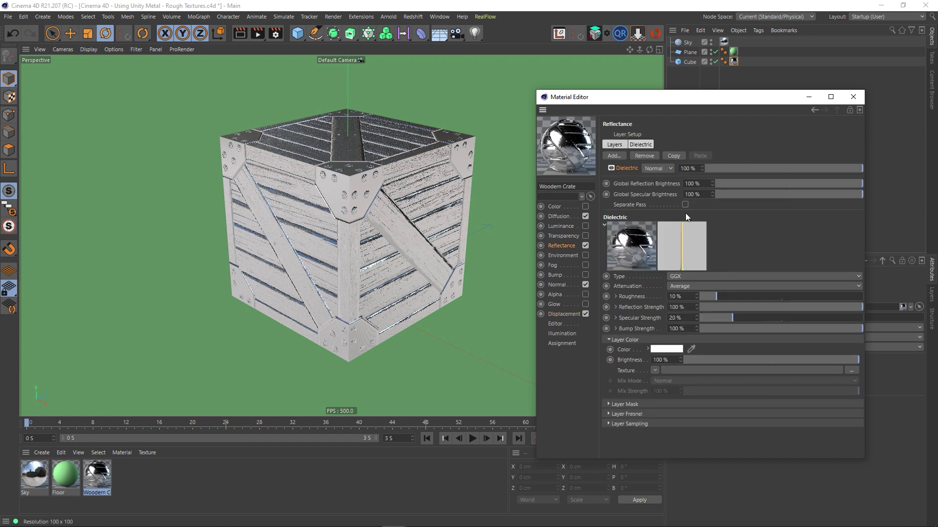
left_click(854, 99)
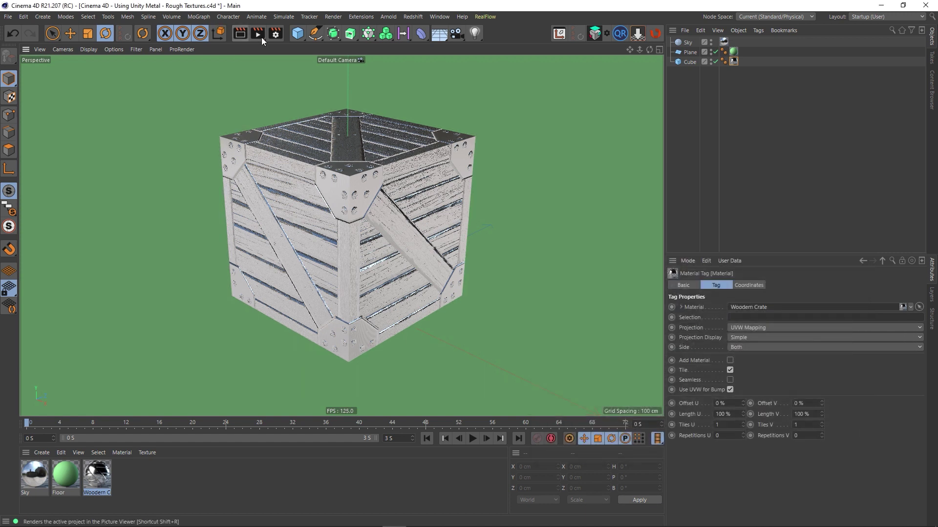
left_click(257, 33)
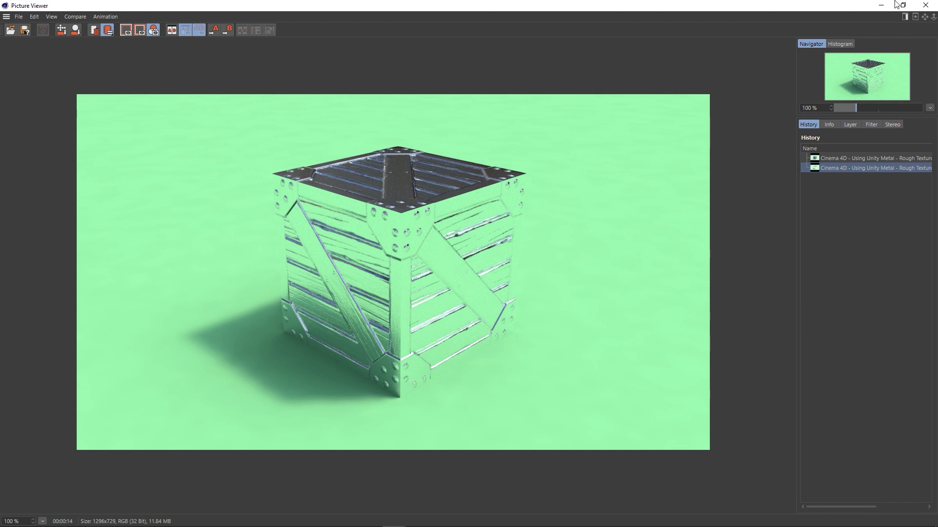
left_click(925, 5)
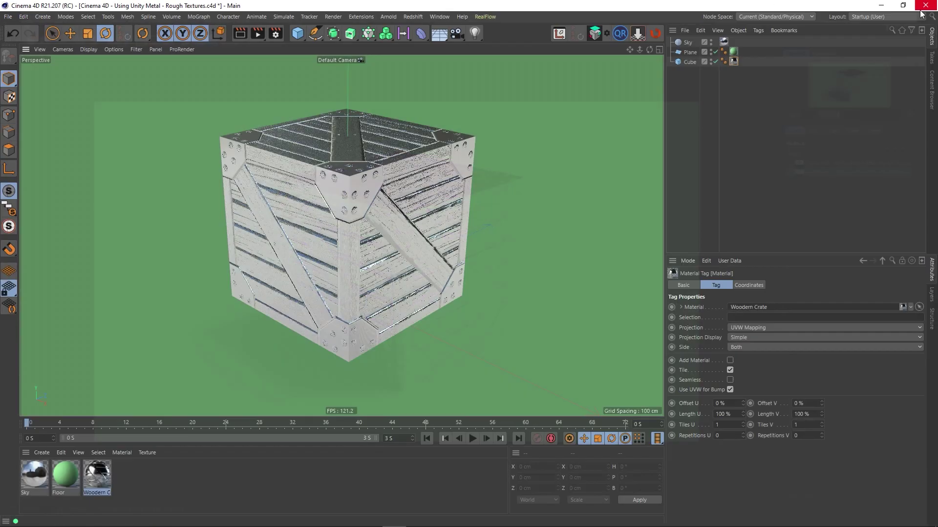
Reopen the crate material, select the Dielectric reflectance layer, and lower specular strength from 20% to 0%
double_click(97, 474)
left_click_drag(288, 68, 433, 75)
left_click(398, 121)
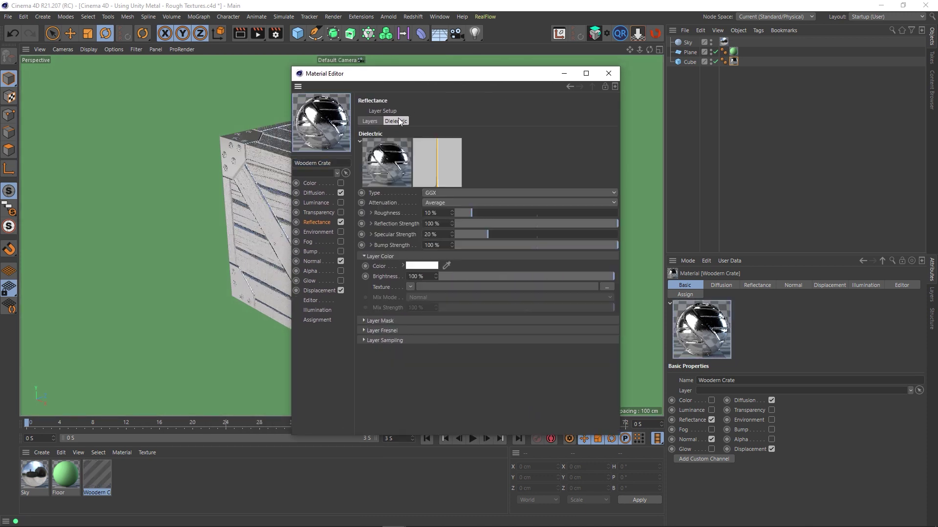
left_click(373, 120)
left_click(382, 143)
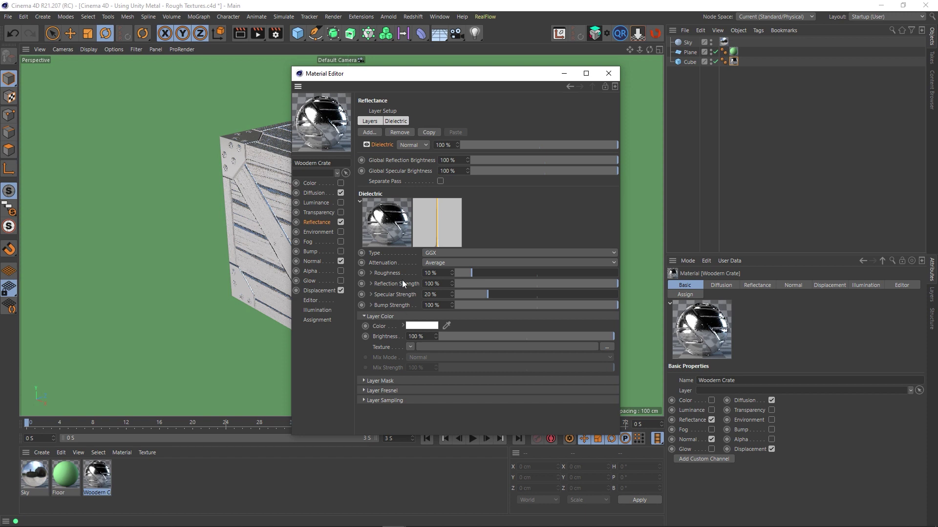
left_click_drag(482, 294, 432, 295)
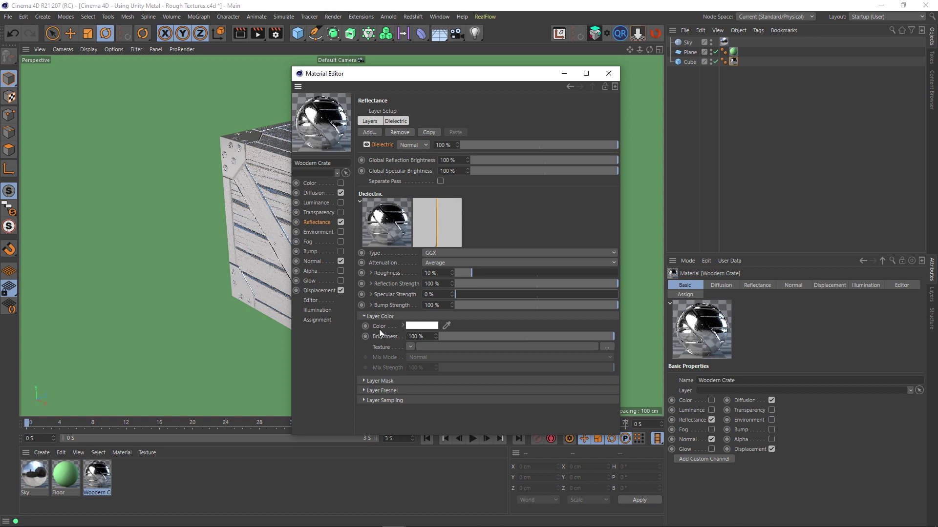
Set the layer Fresnel to Dielectric and raise Roughness from 10% to 100%
left_click(387, 380)
left_click(387, 381)
left_click(386, 391)
scroll(385, 385, "down", 2)
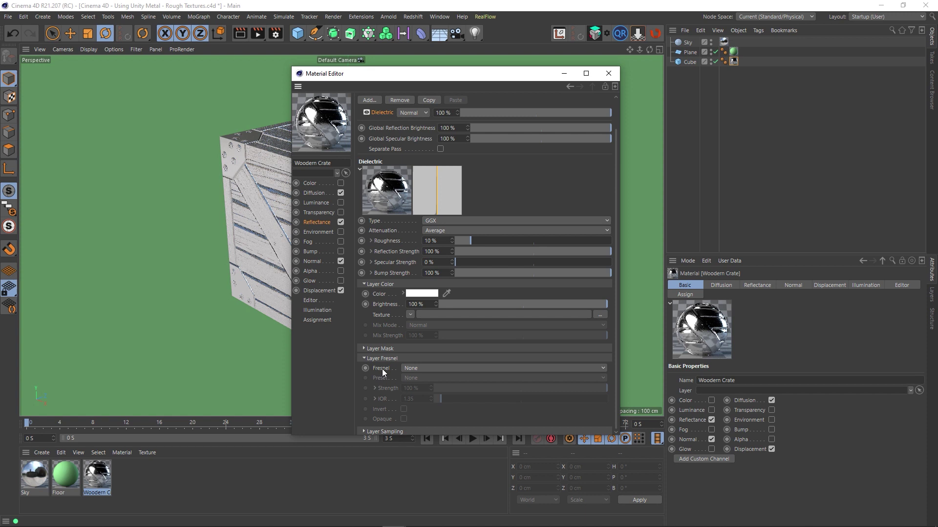
left_click(420, 370)
left_click(417, 389)
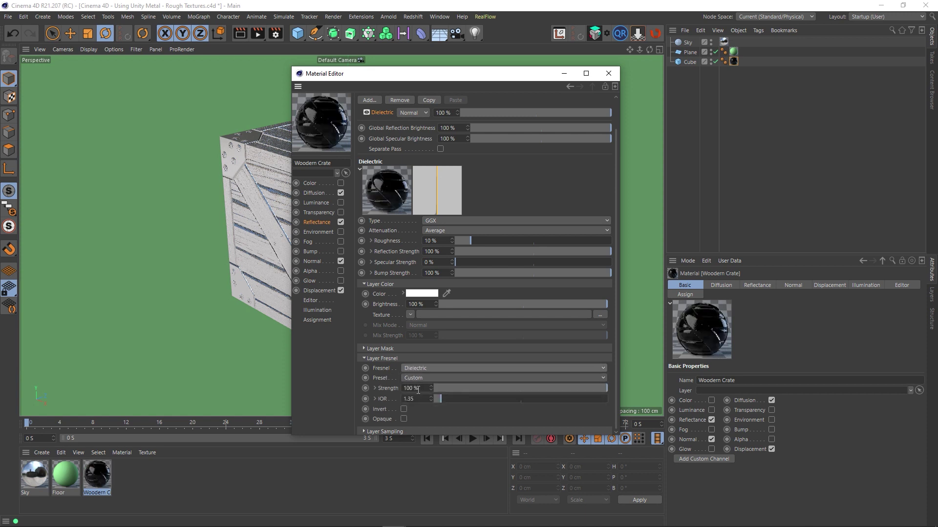
left_click(389, 360)
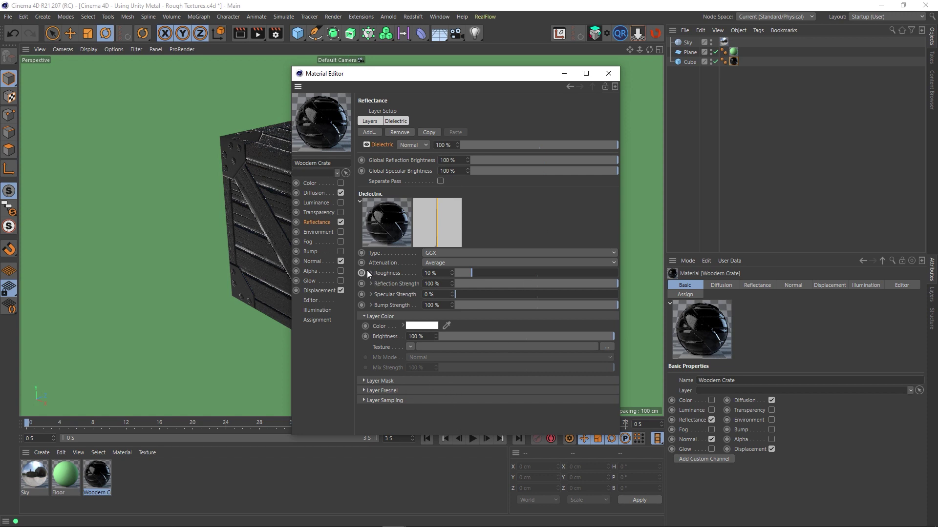
left_click_drag(462, 273, 663, 274)
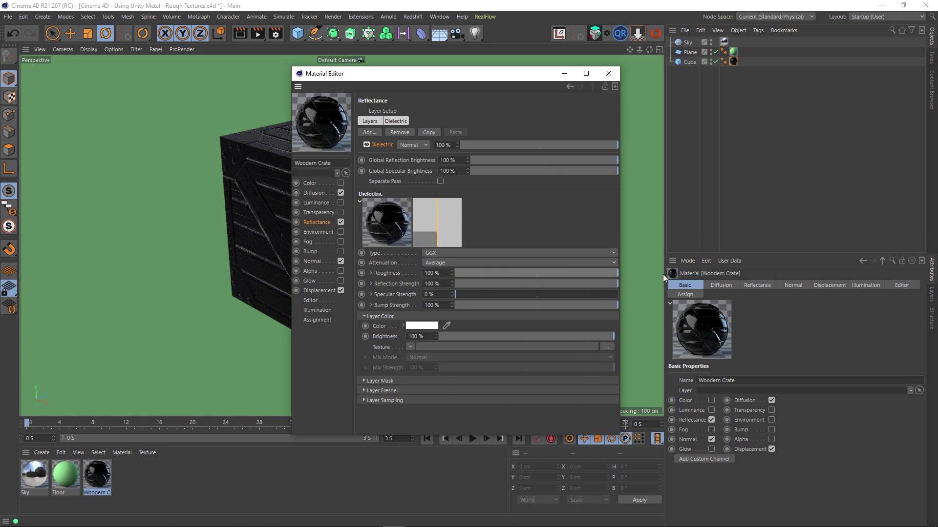
Open a file browser in the tex folder for the roughness texture, then switch to Unity
left_click(371, 273)
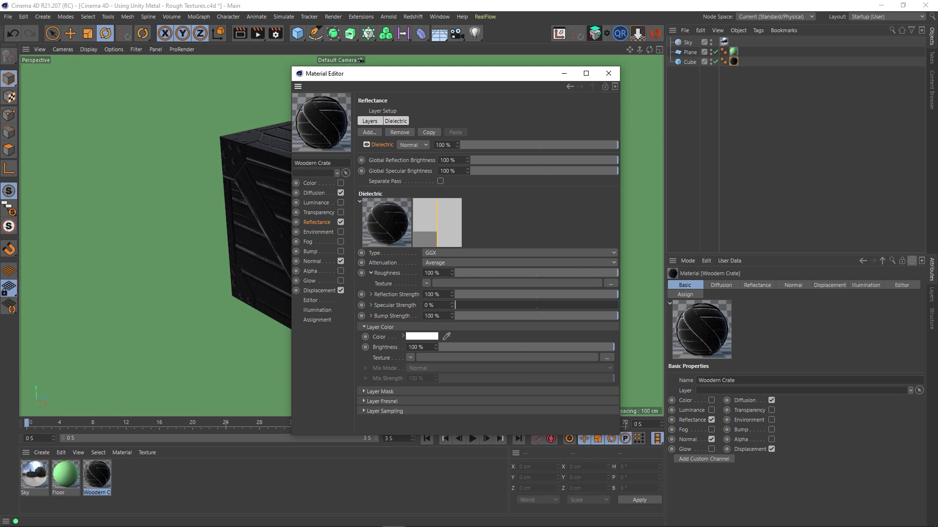
left_click(911, 261)
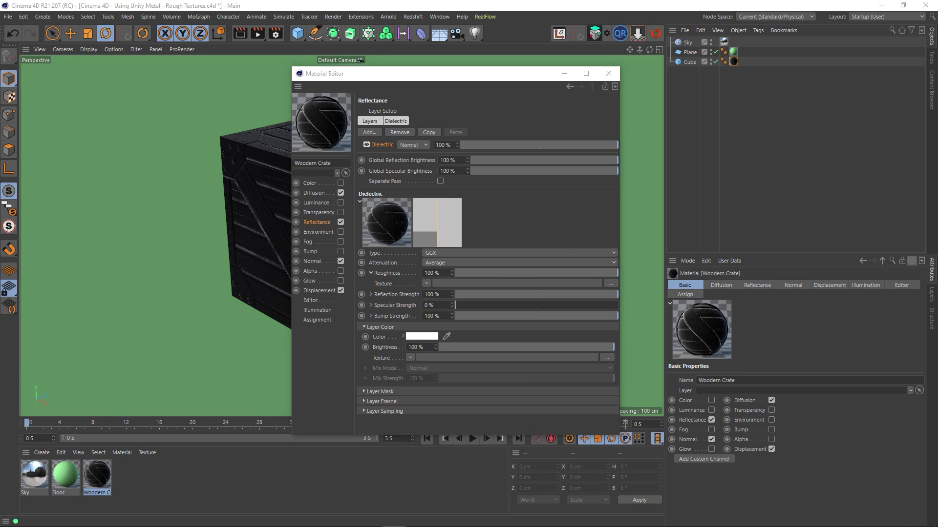
left_click(613, 283)
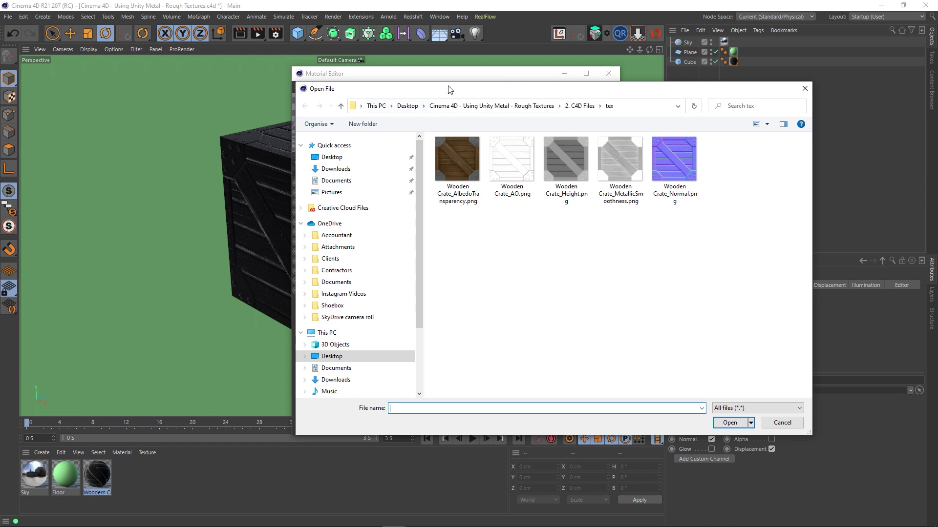
left_click_drag(450, 88, 334, 126)
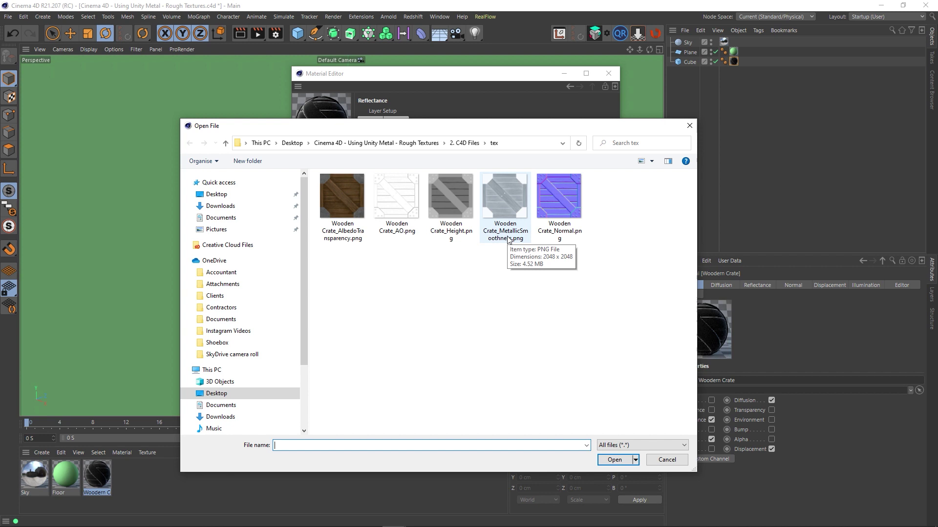
left_click(682, 517)
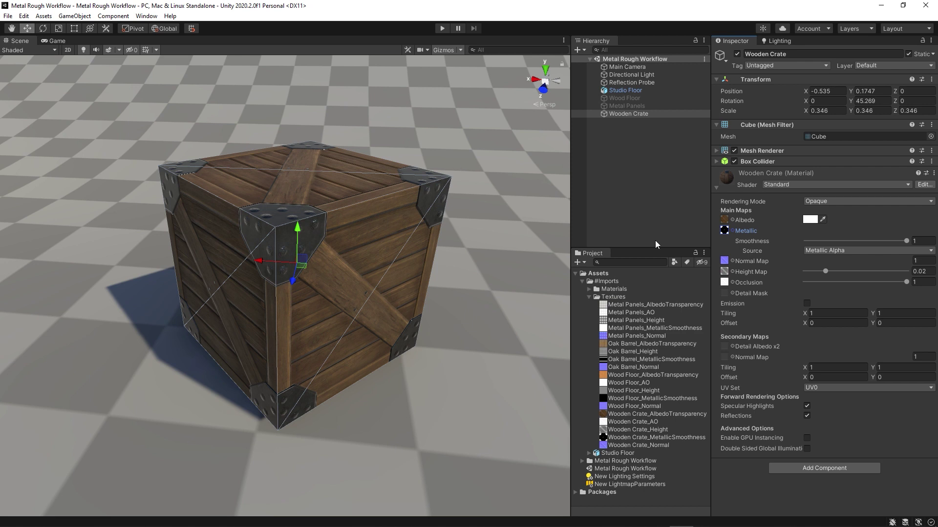
Locate the MetallicSmoothness texture and test the Smoothness slider, keeping Source on Metallic Alpha
left_click(724, 230)
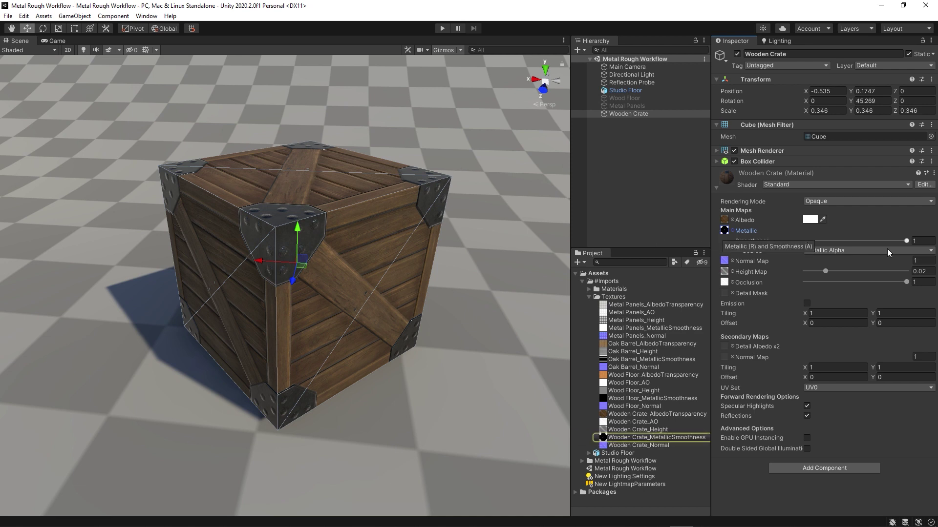
mouse_move(904, 241)
left_mouse_down()
mouse_move(758, 250)
mouse_move(903, 243)
mouse_move(892, 233)
mouse_move(766, 233)
mouse_move(906, 231)
mouse_move(744, 253)
mouse_move(806, 244)
left_mouse_up()
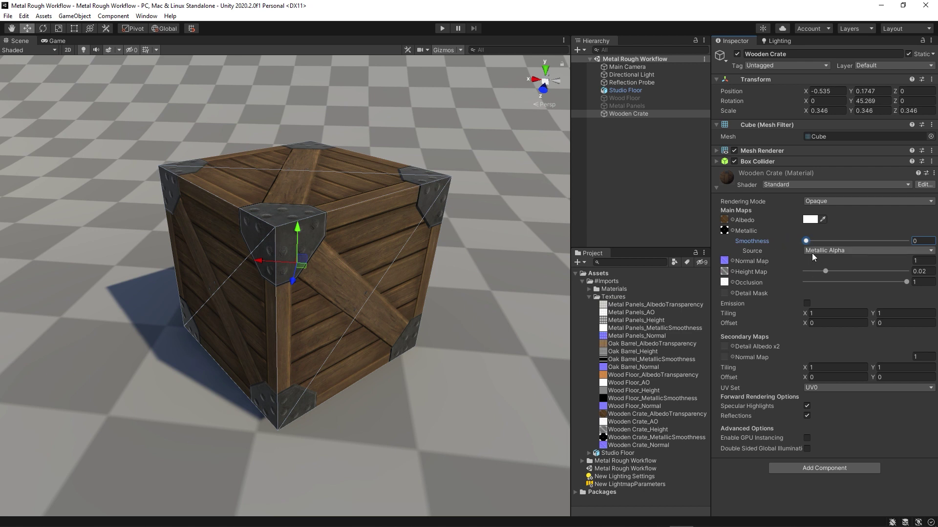
left_click(824, 251)
left_click(825, 254)
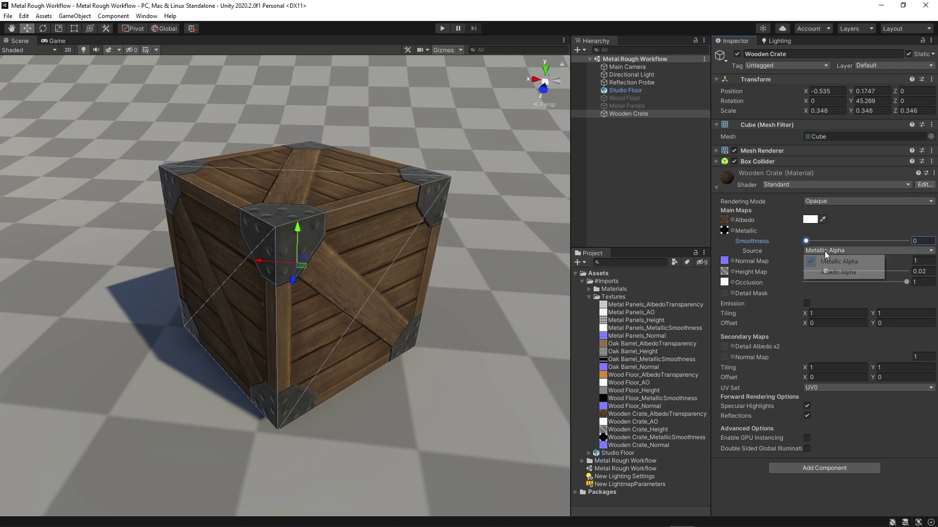
left_click(826, 251)
left_click(825, 253)
left_click_drag(806, 241, 908, 243)
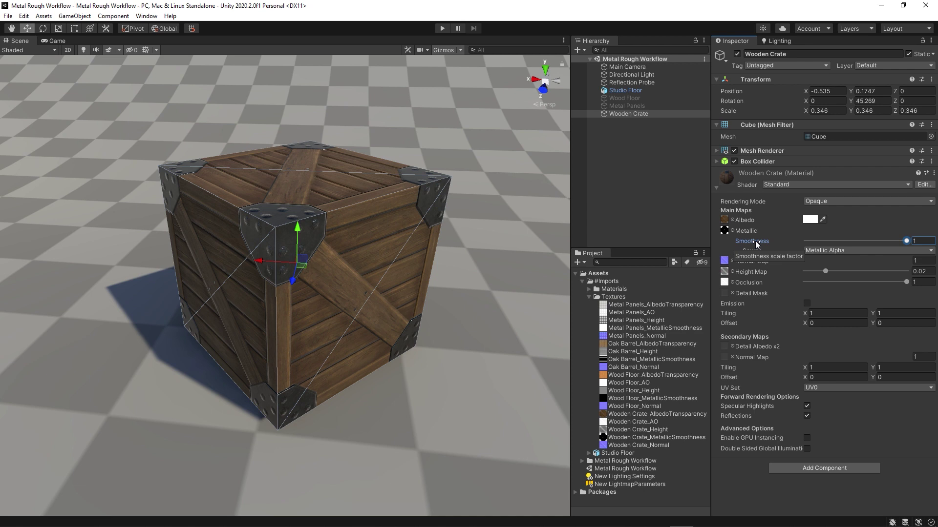
mouse_move(650, 525)
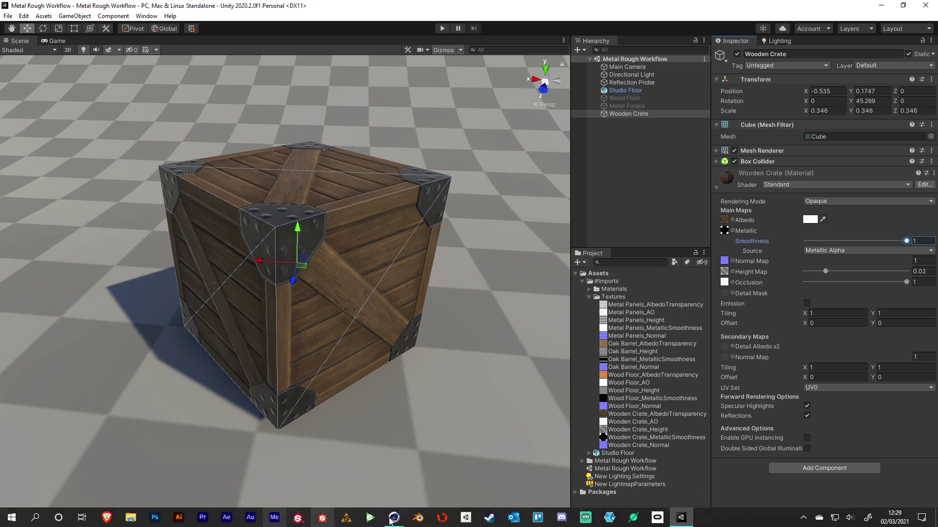
Pick Wooden Crate_MetallicSmoothness.png (2048 x 2048) as the roughness texture and move the editor aside
mouse_move(393, 517)
left_click(427, 485)
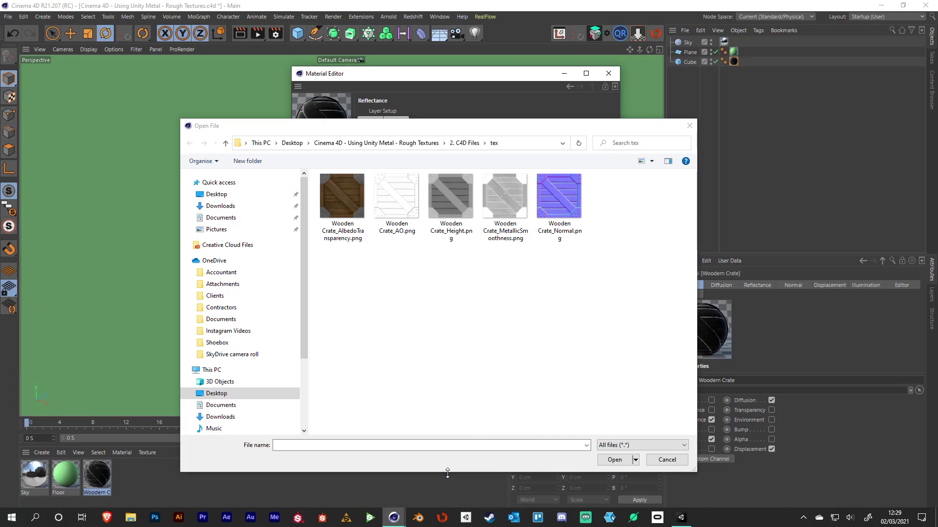
left_click_drag(380, 131, 412, 106)
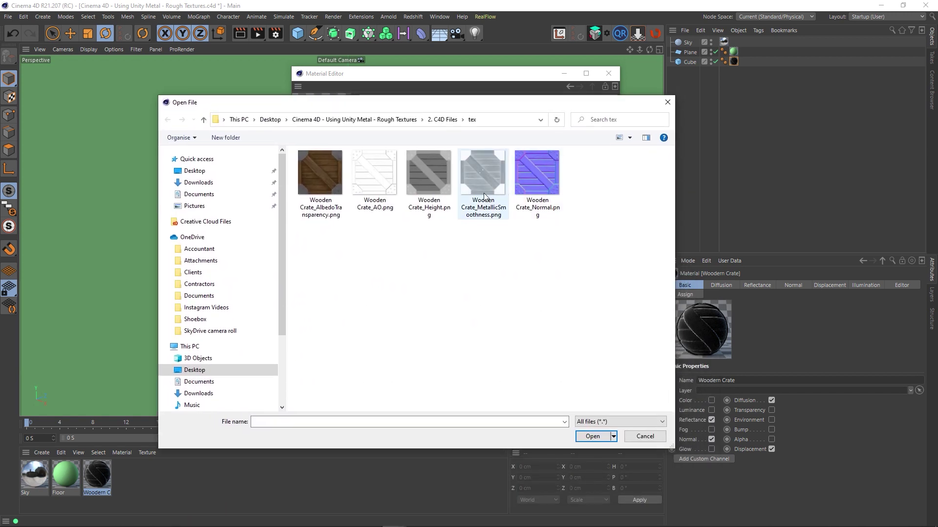
double_click(475, 182)
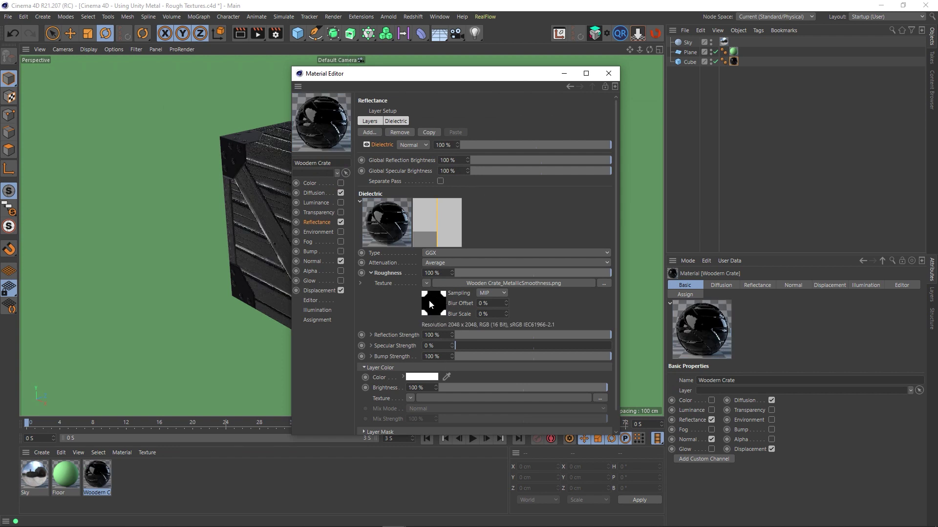
left_click_drag(401, 79, 577, 80)
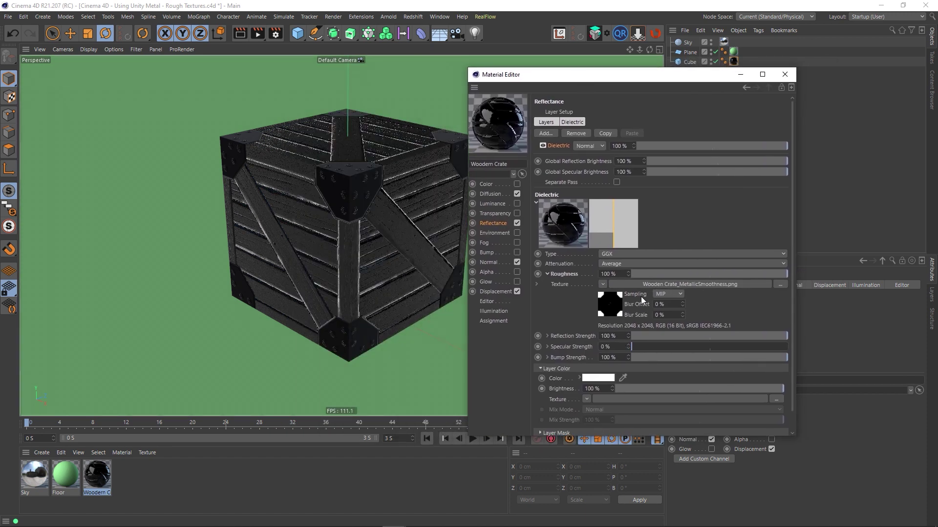
Set the roughness shader's Layerset to the image's Alpha channel
left_click(649, 284)
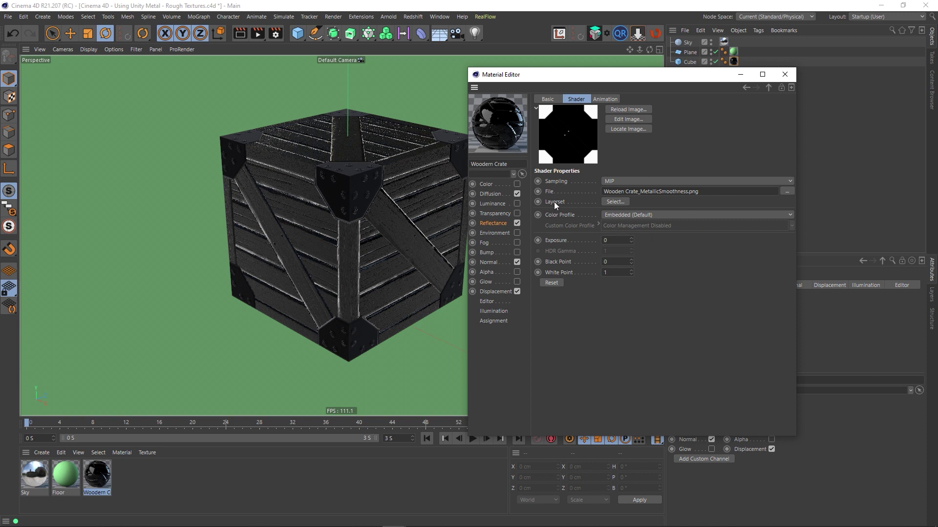
left_click(613, 201)
left_click_drag(461, 220, 746, 162)
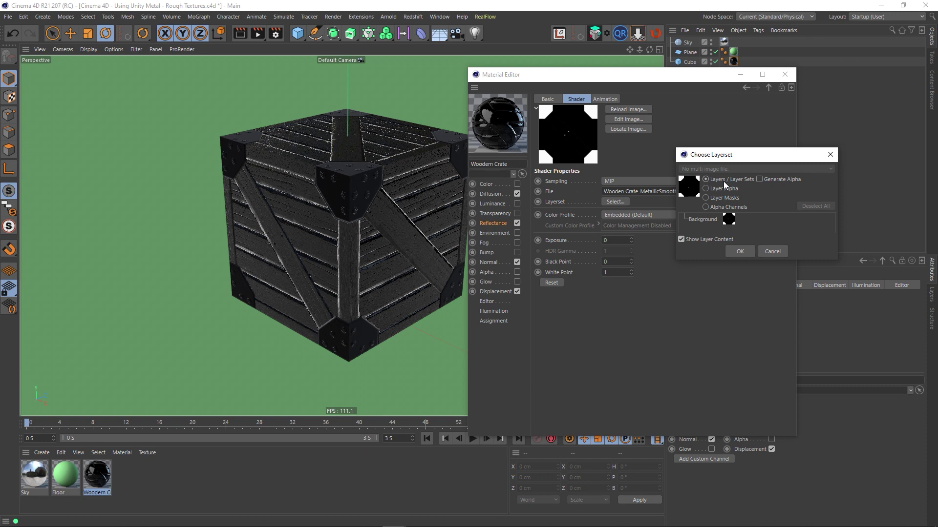
left_click(716, 208)
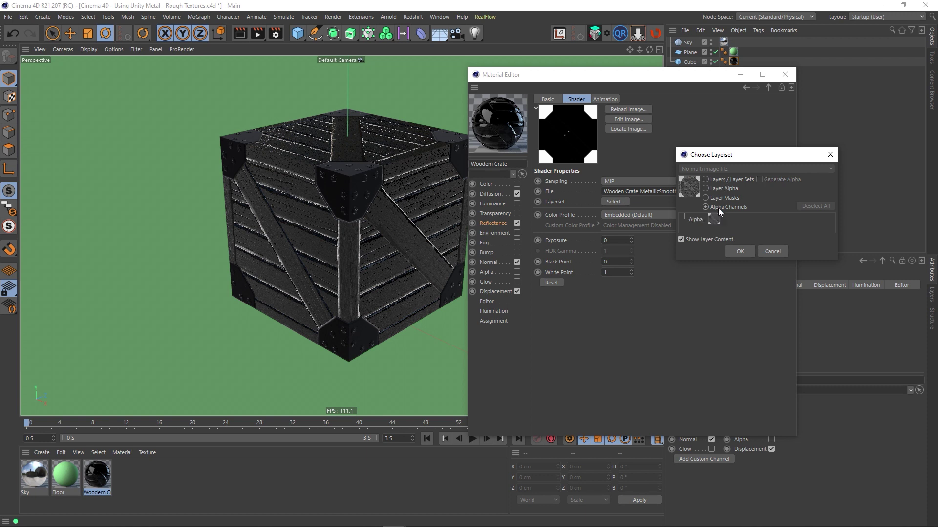
left_click(695, 220)
left_click(738, 251)
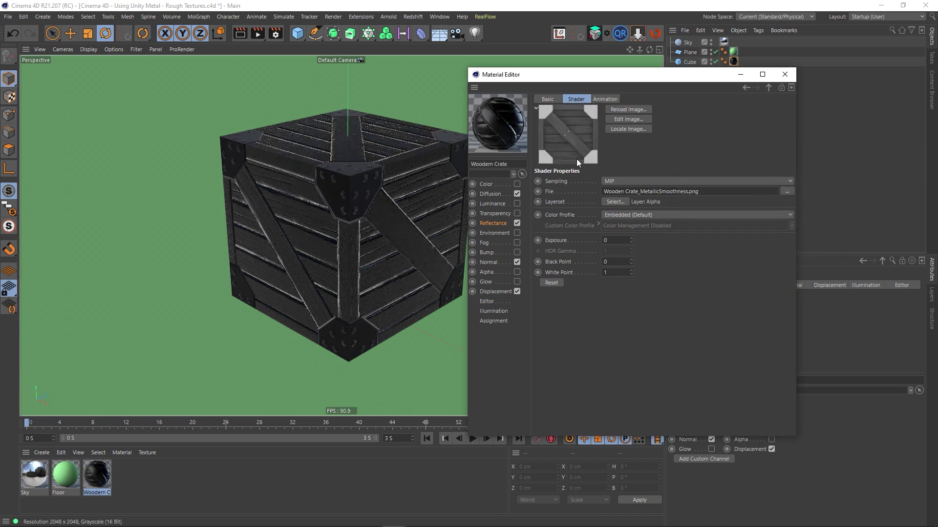
Close the Material Editor so the crate can be rendered
left_click(787, 74)
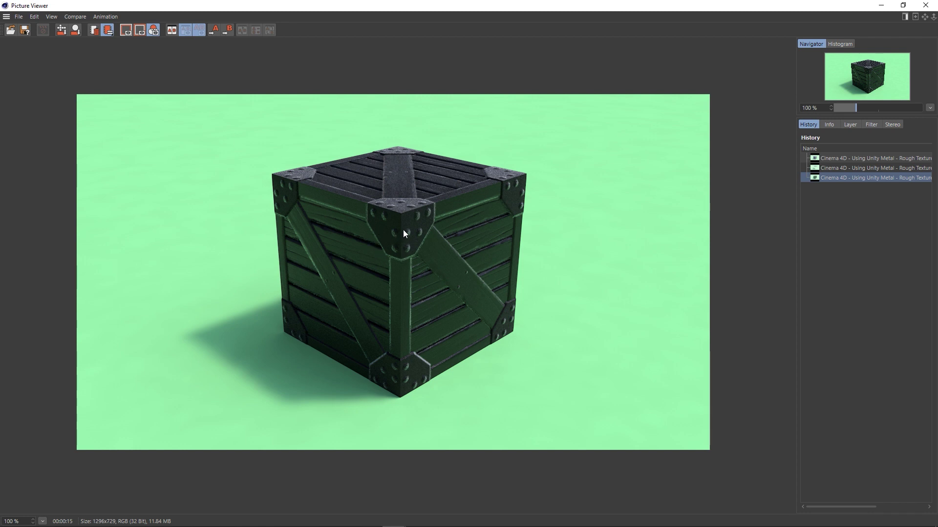
Close the render and reopen the Woodern Crate roughness image's shader properties
left_click(925, 5)
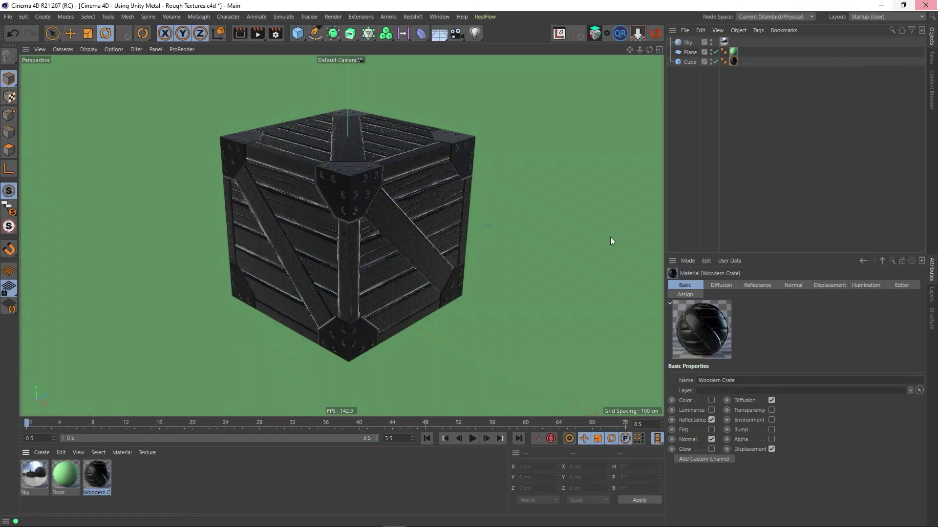
double_click(101, 480)
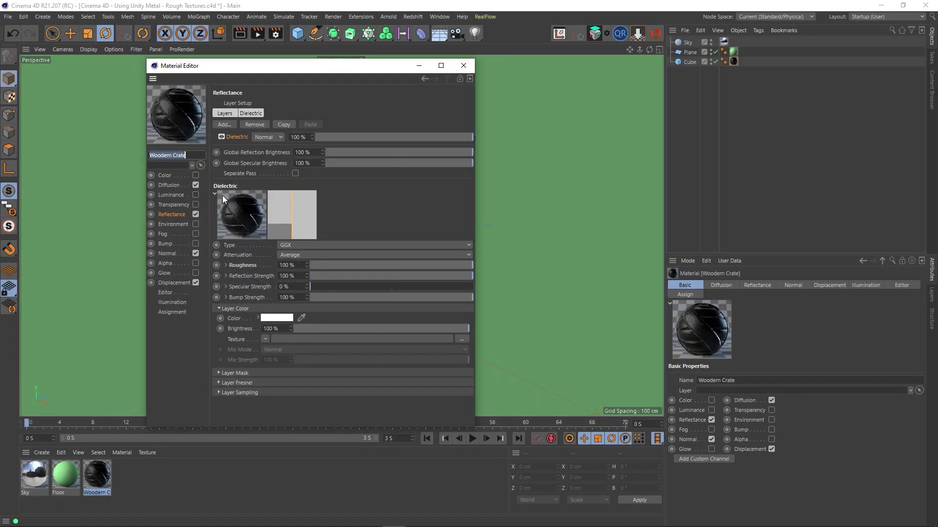
left_click(226, 265)
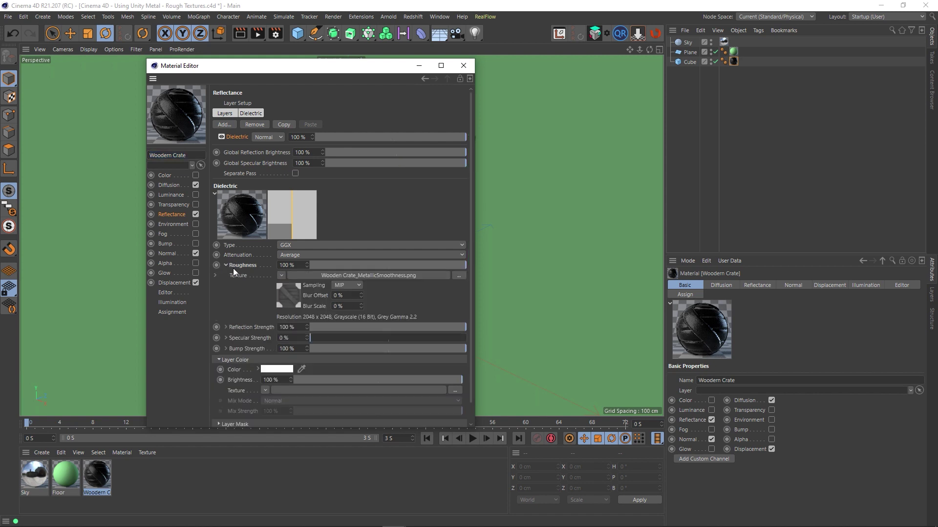
left_click(388, 277)
left_click_drag(291, 65, 572, 97)
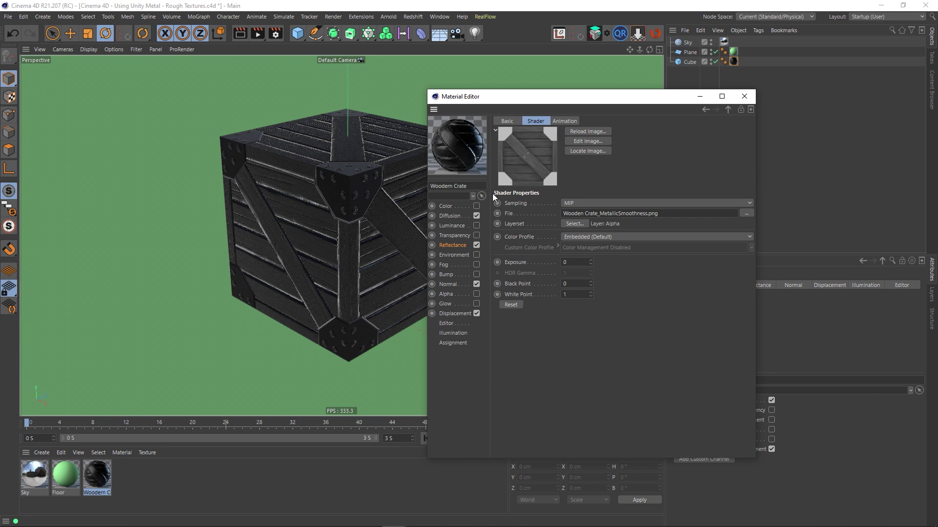
Invert the roughness image with Black Point 1 and White Point 0, then close the editor
left_click(573, 284)
type("1")
left_click(576, 294)
type("0")
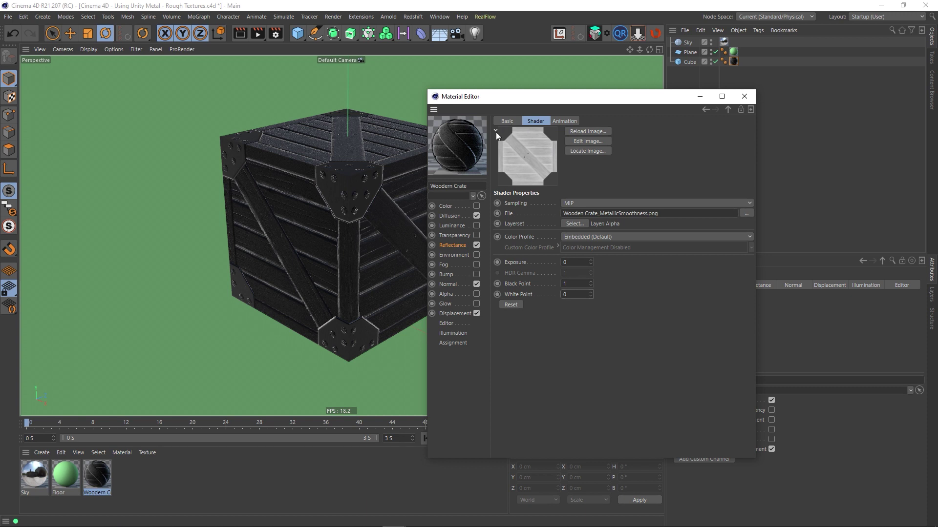
left_click(743, 97)
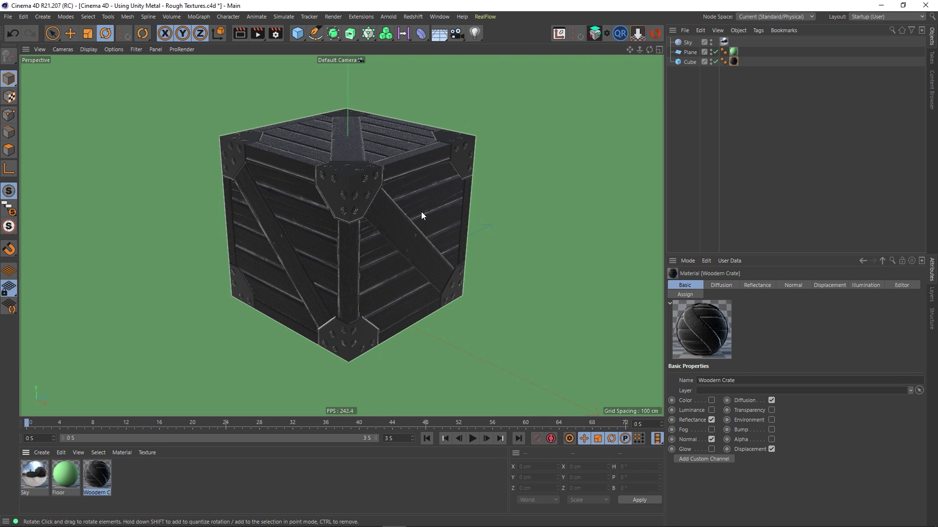
left_click(257, 34)
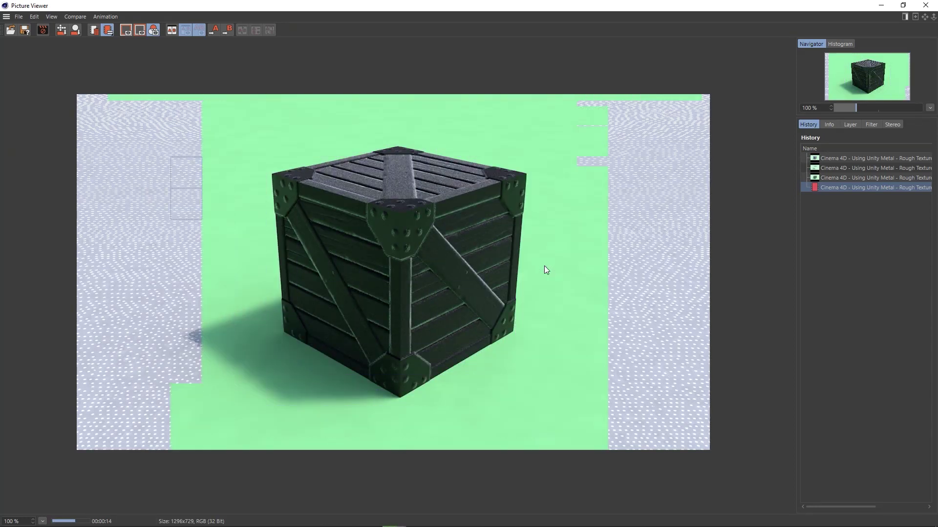
left_click(926, 6)
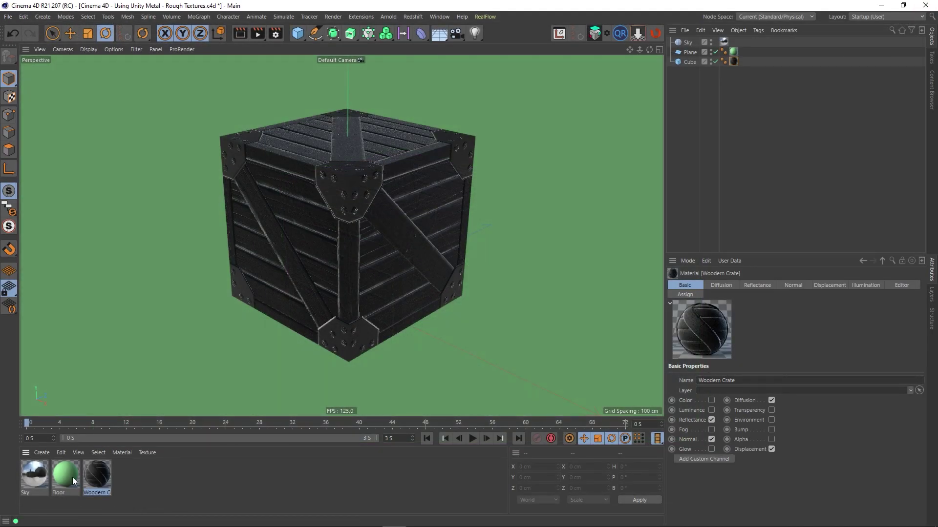
Reopen the Woodern Crate material on its Reflectance Dielectric layer, briefly expanding and collapsing Layer Fresnel
double_click(93, 481)
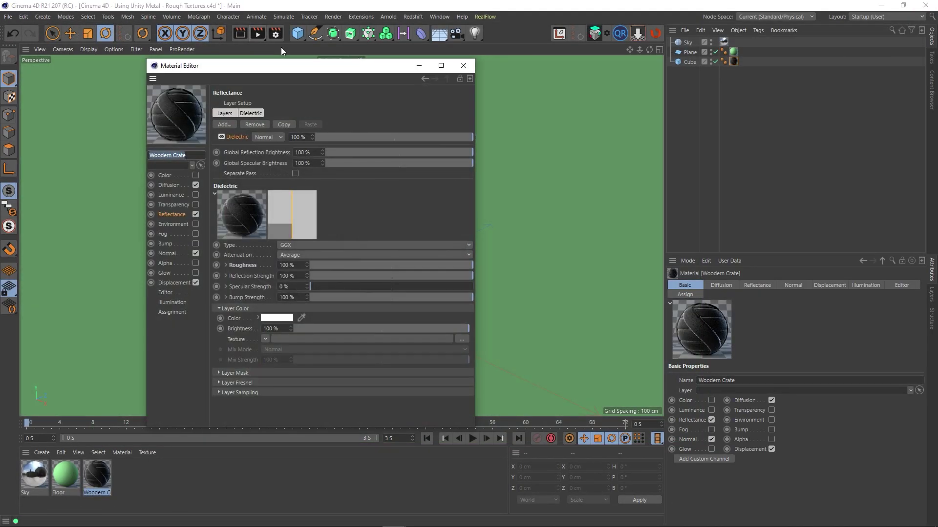
left_click_drag(298, 71, 551, 92)
left_click(493, 404)
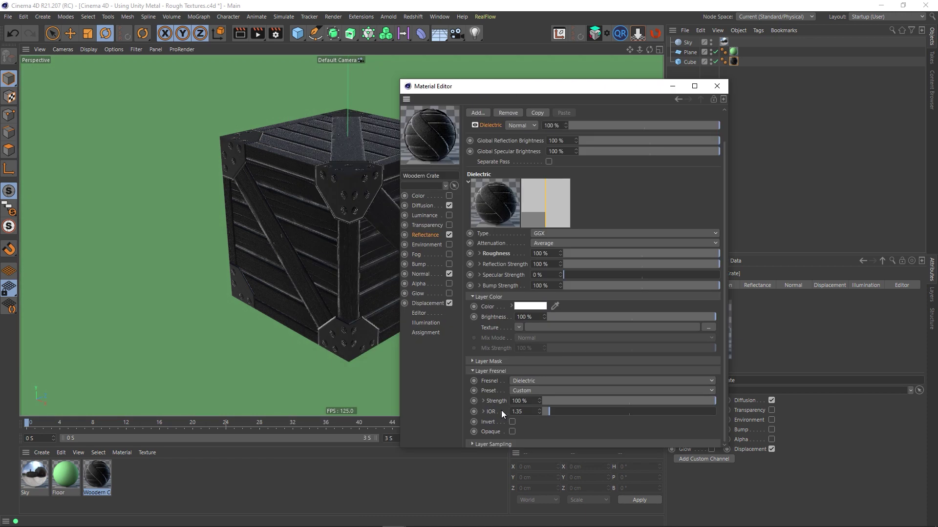
left_click(499, 370)
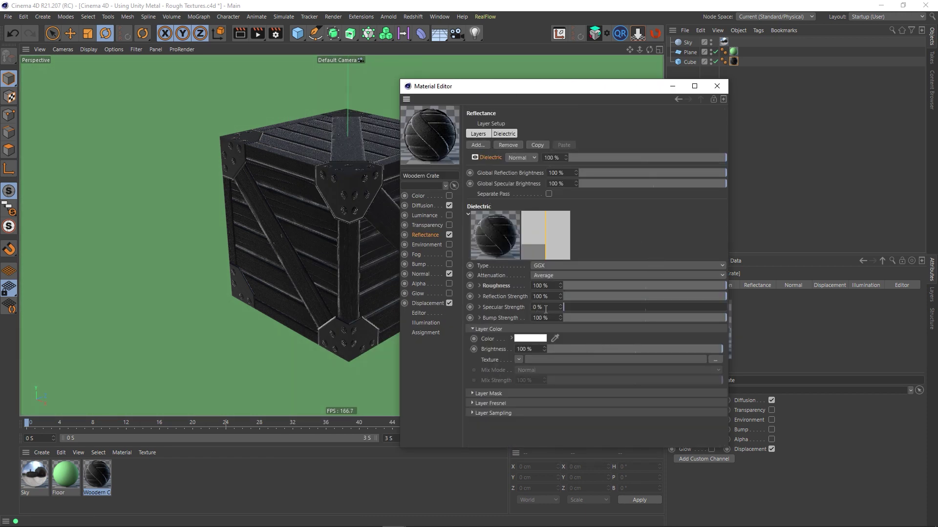
Add a Lambertian (Diffuse) reflectance layer below Dielectric and name it Diffuse
left_click(483, 145)
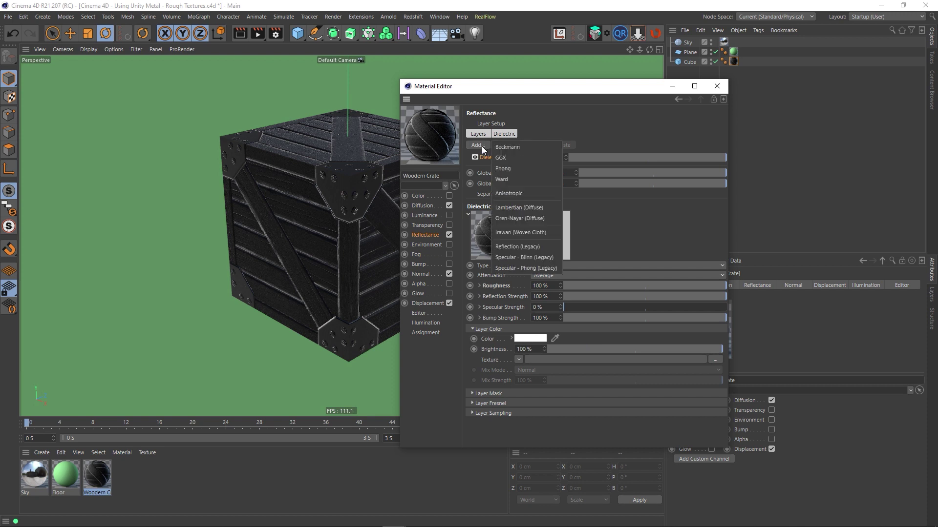
left_click(506, 207)
left_click_drag(488, 157, 486, 172)
double_click(486, 171)
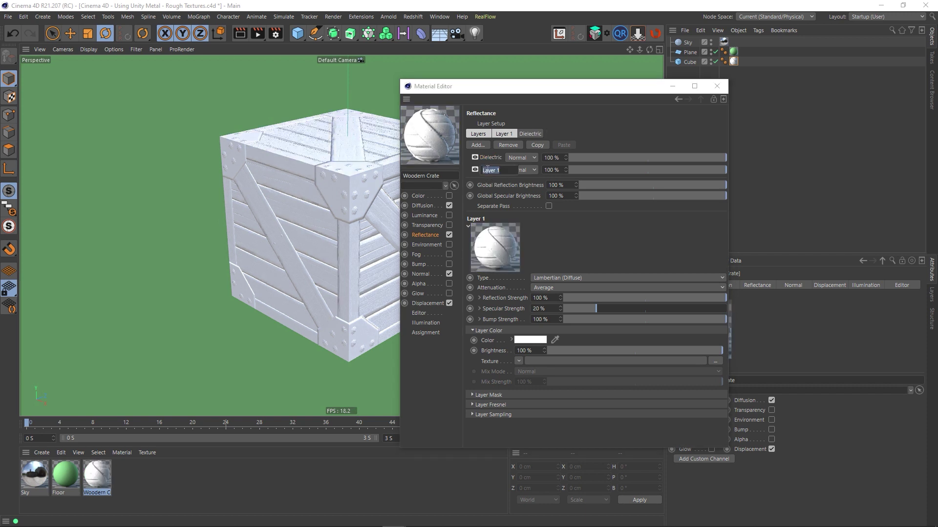
type("Diffuse")
key("Return")
Set the Diffuse layer's specular strength to 0% and load Wooden Crate_AlbedoTransparency as its colour texture
left_click_drag(595, 306, 389, 311)
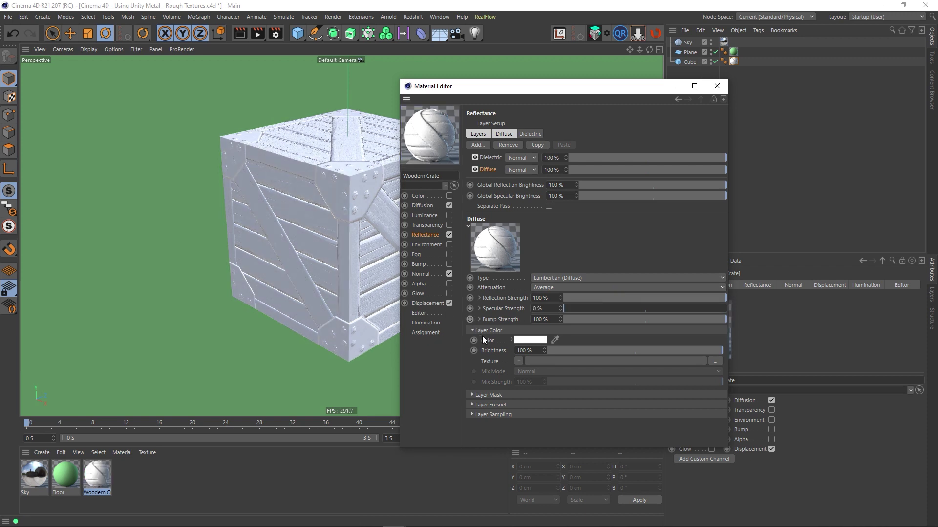
left_click(716, 361)
double_click(566, 182)
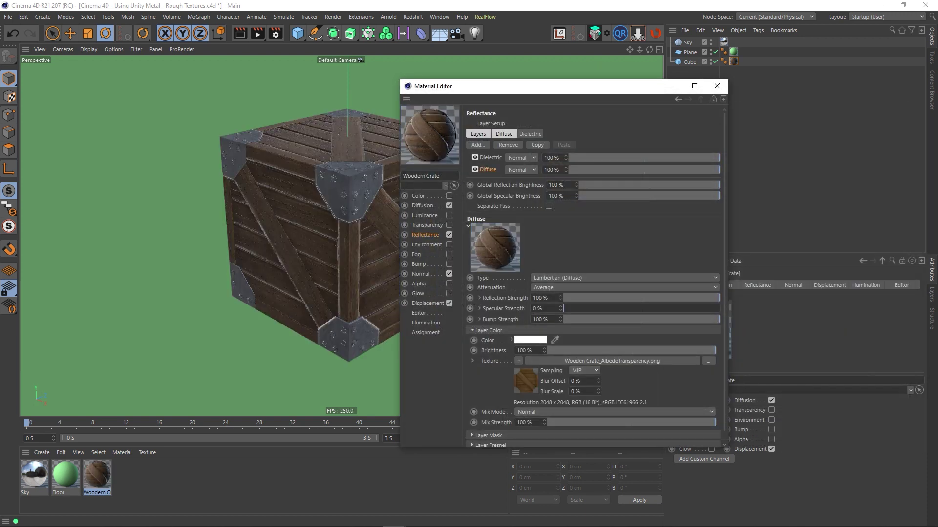
Add a GGX reflectance layer on top and name it Metallic
left_click(478, 145)
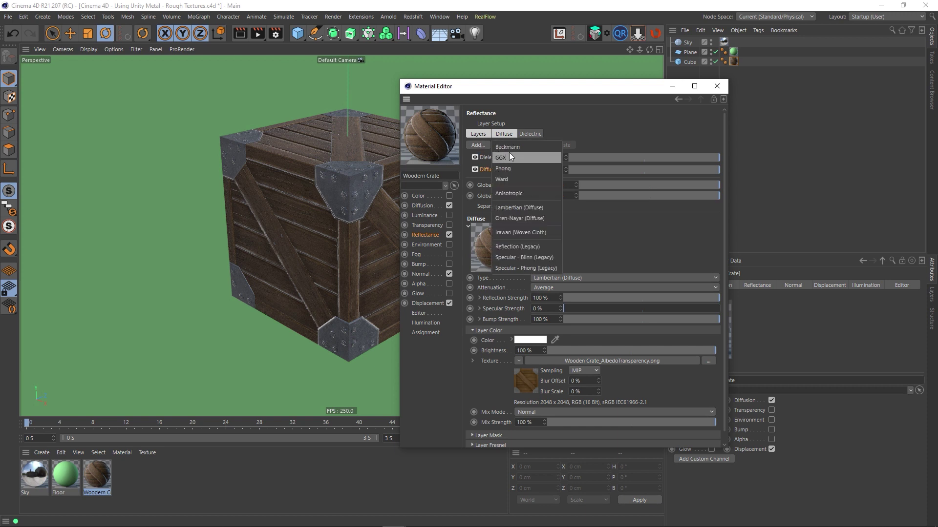
key("Escape")
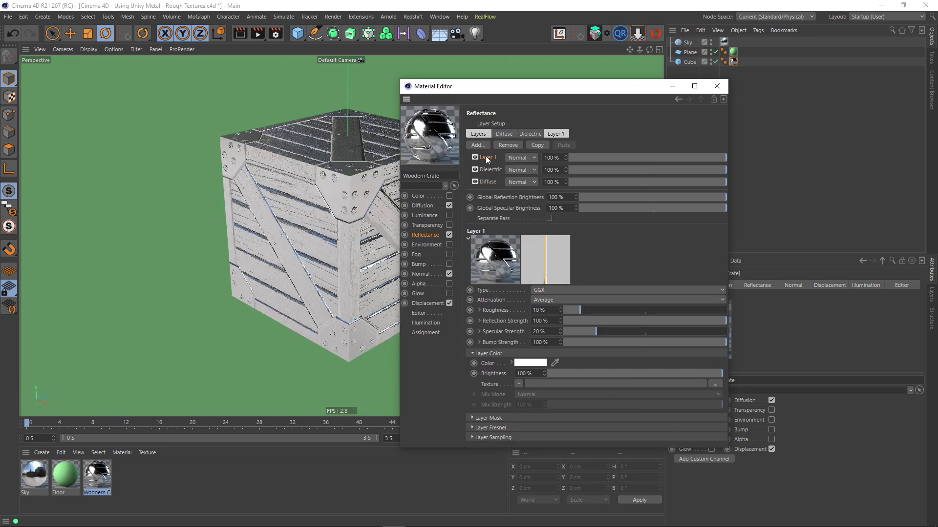
double_click(487, 158)
type("Me")
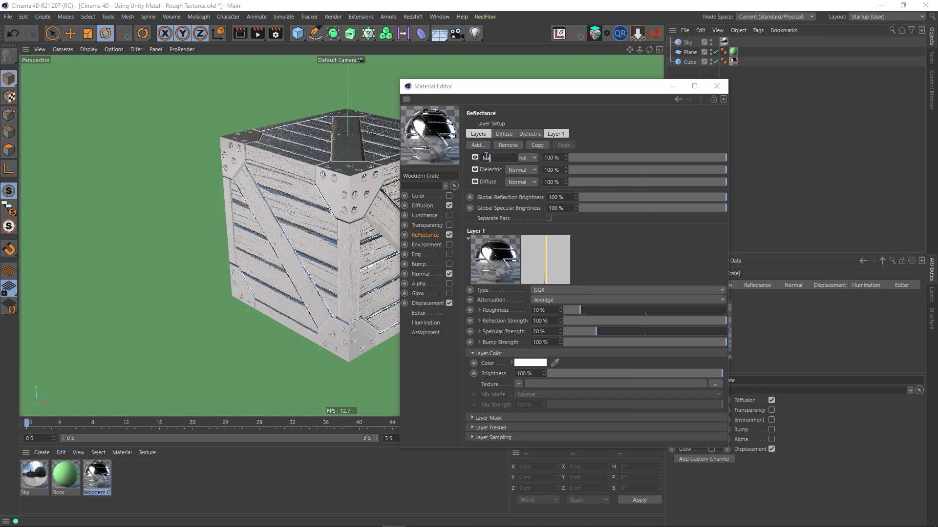
type("tallic")
key("Return")
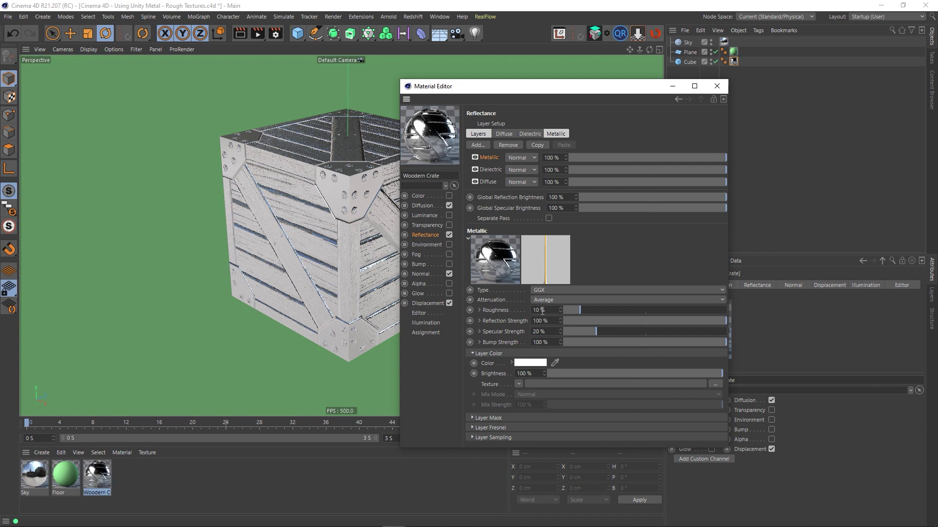
Give the Metallic layer 0% specular strength and 100% roughness, and reveal its Roughness texture slot
left_click(488, 428)
scroll(480, 350, "down", 1)
scroll(497, 286, "up", 1)
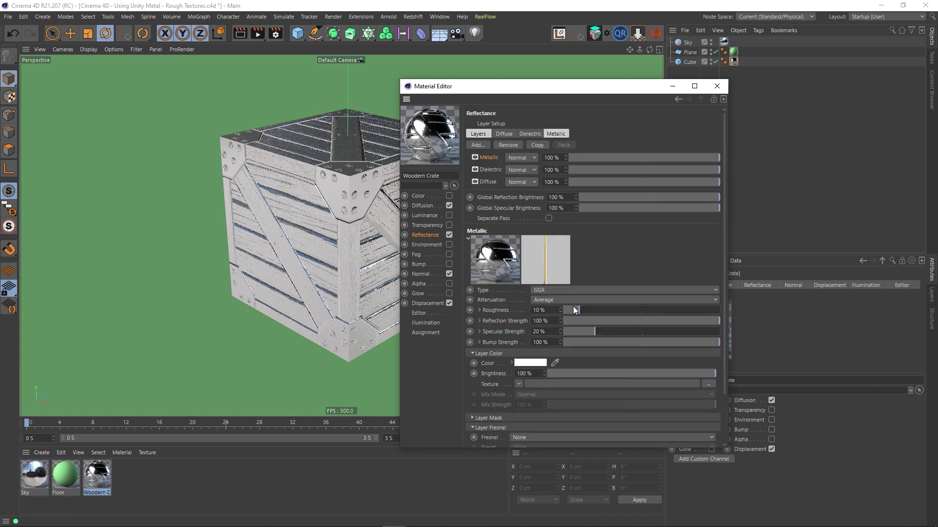
left_click_drag(588, 333, 519, 330)
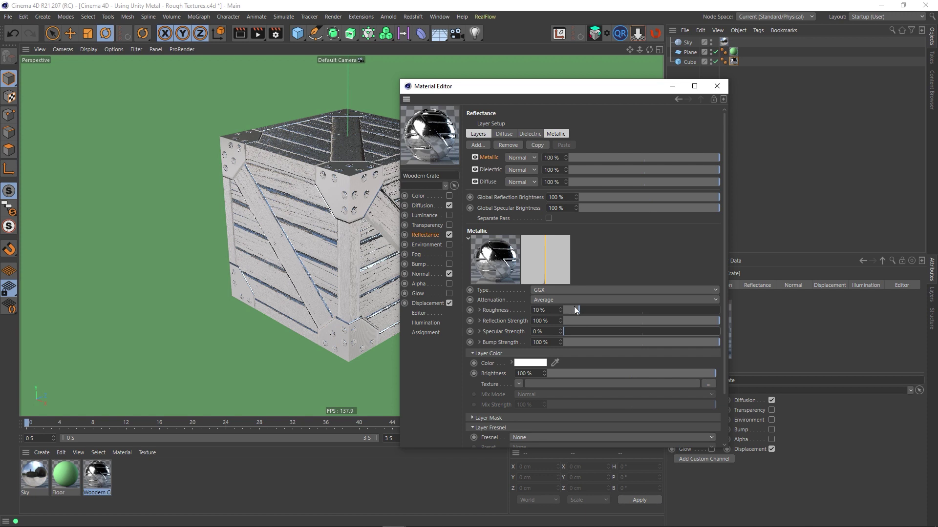
left_click_drag(574, 306, 862, 289)
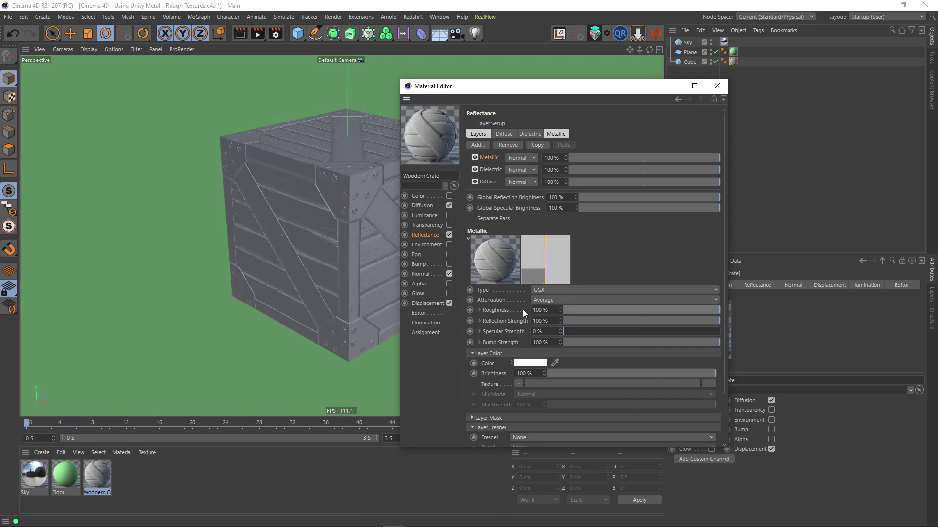
left_click(477, 311)
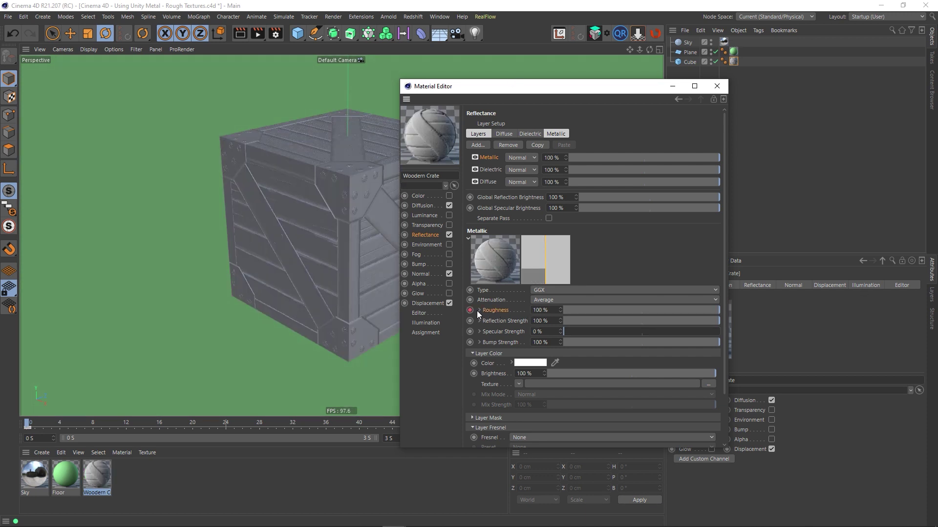
key("ctrl+z")
left_click(479, 311)
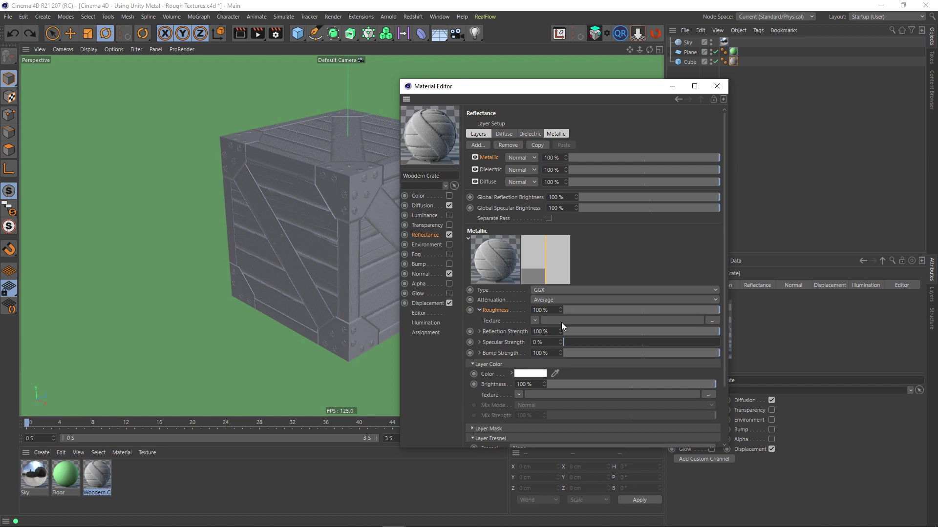
Load Wooden Crate_MetallicSmoothness.png as the roughness texture, using its Alpha layerset
left_click(711, 320)
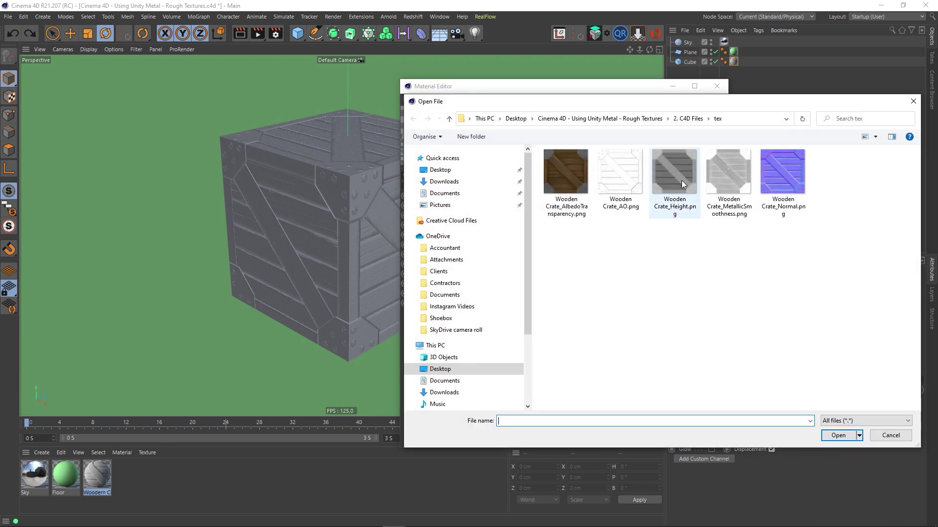
double_click(727, 174)
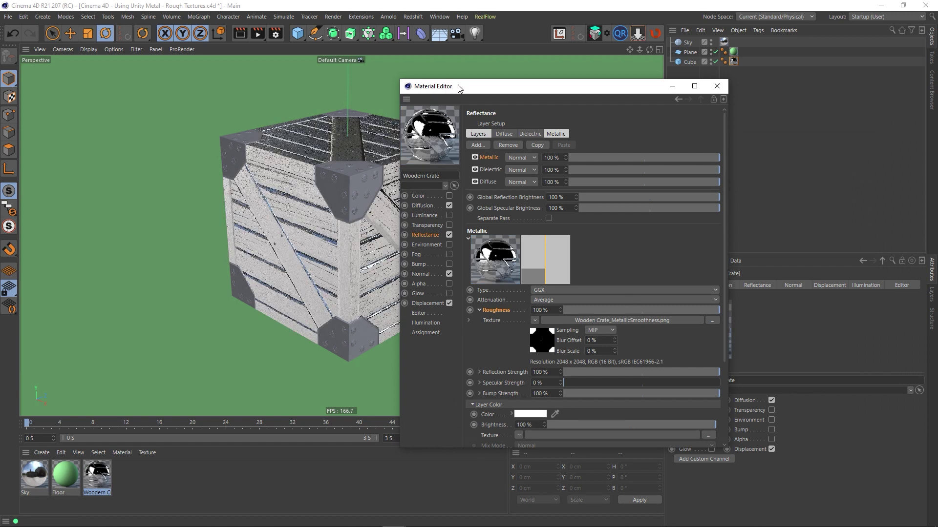
left_click_drag(466, 90, 524, 84)
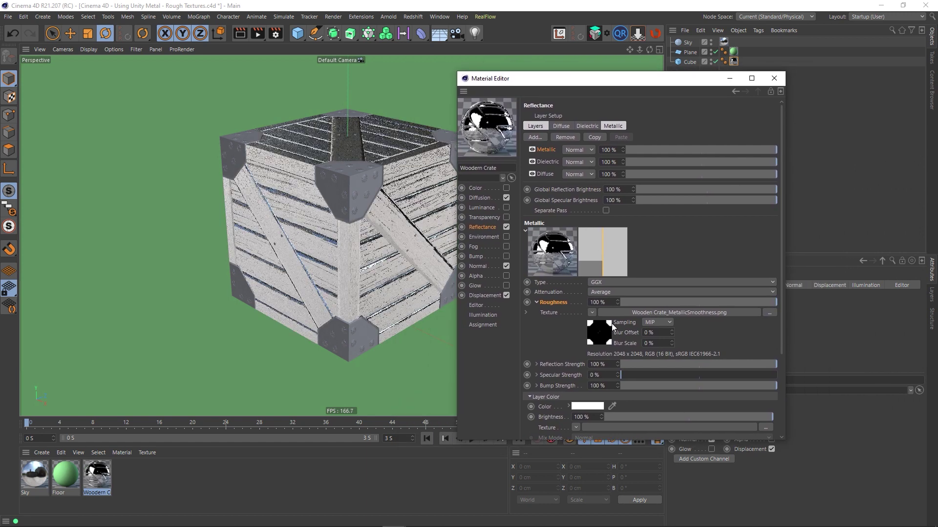
left_click(635, 313)
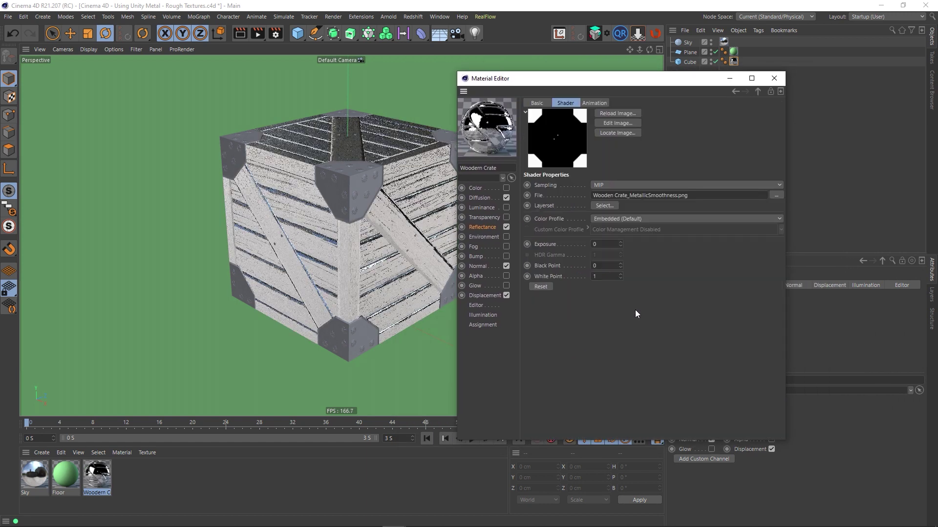
left_click(602, 205)
left_click(430, 265)
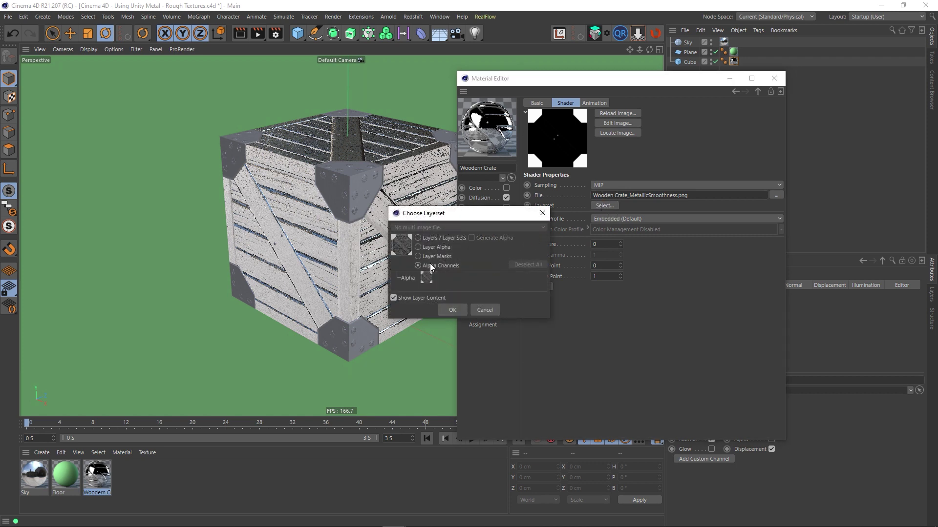
left_click(453, 310)
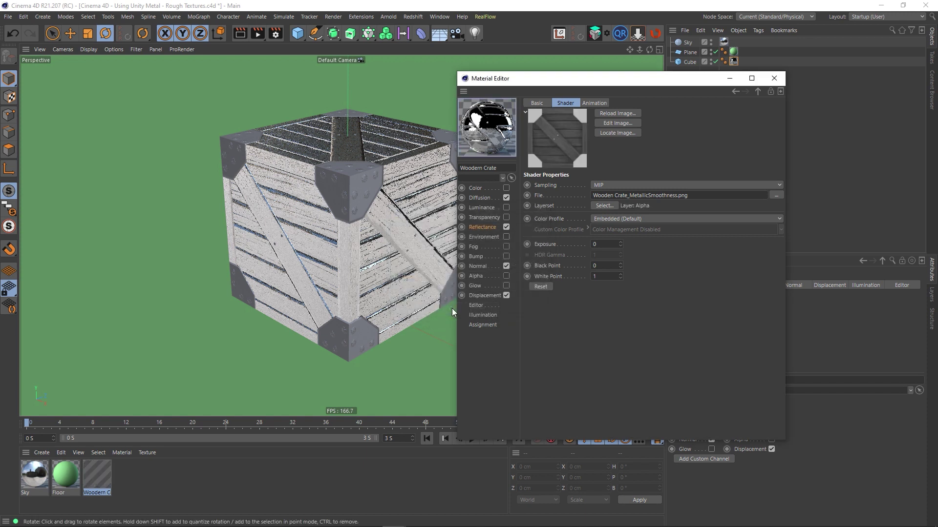
Invert the roughness texture by setting Black Point 1 and White Point 0
left_click(607, 264)
type("1")
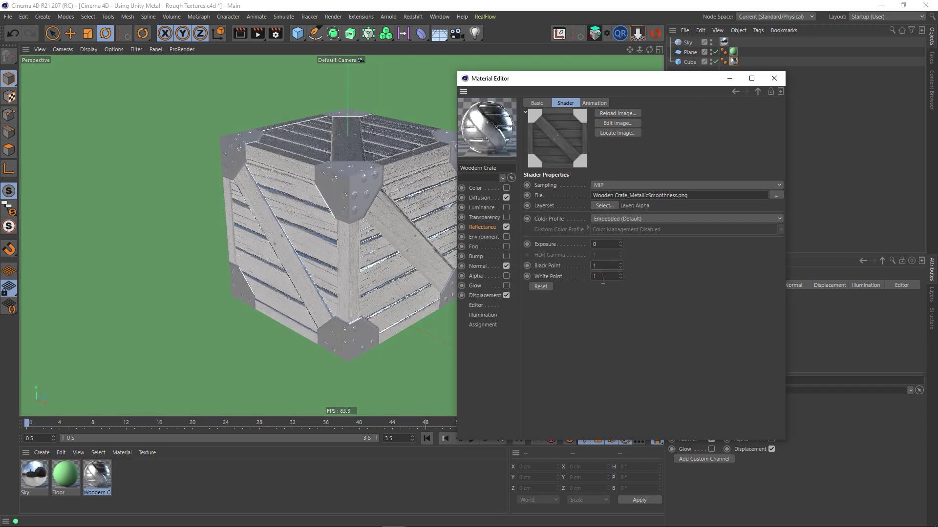
left_click(603, 277)
type("0")
key("Return")
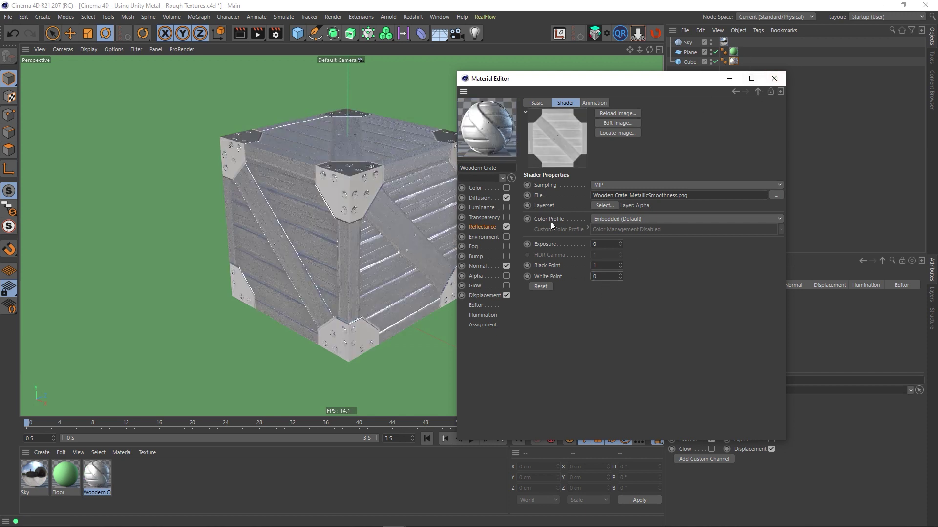
Load Wooden Crate_AlbedoTransparency.png as the Metallic layer's Layer Color texture
left_click(484, 229)
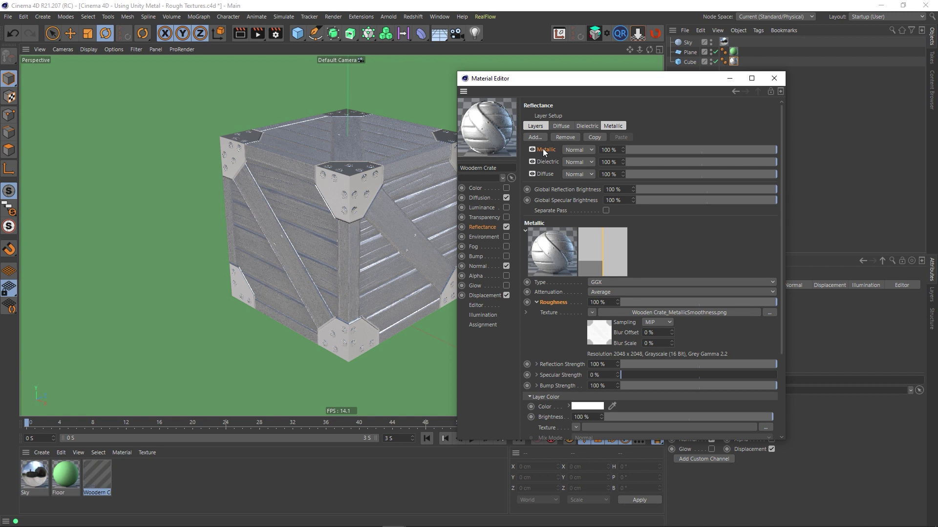
left_click(536, 303)
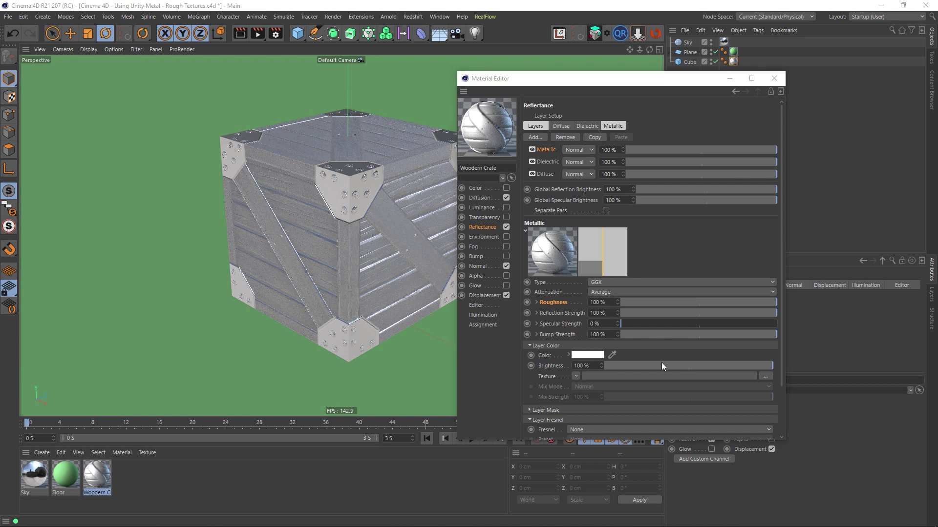
left_click(765, 375)
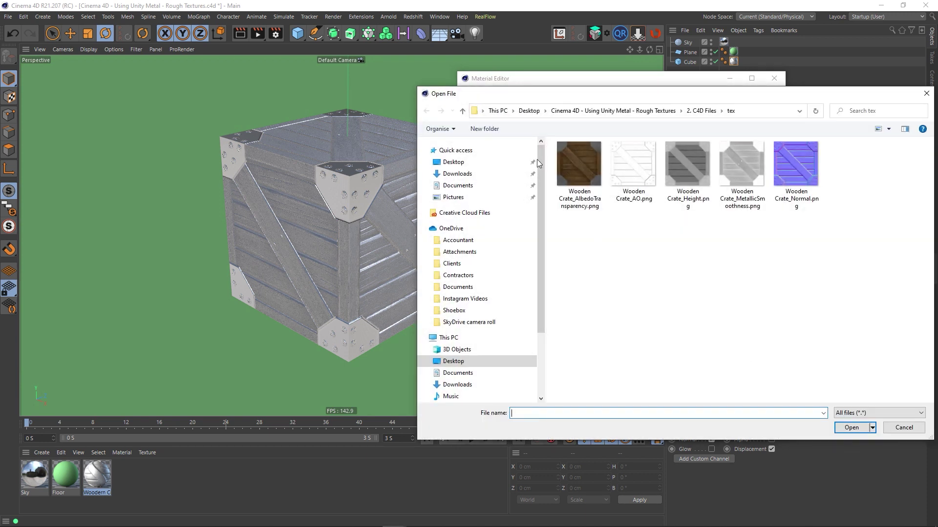
left_click(570, 177)
double_click(571, 177)
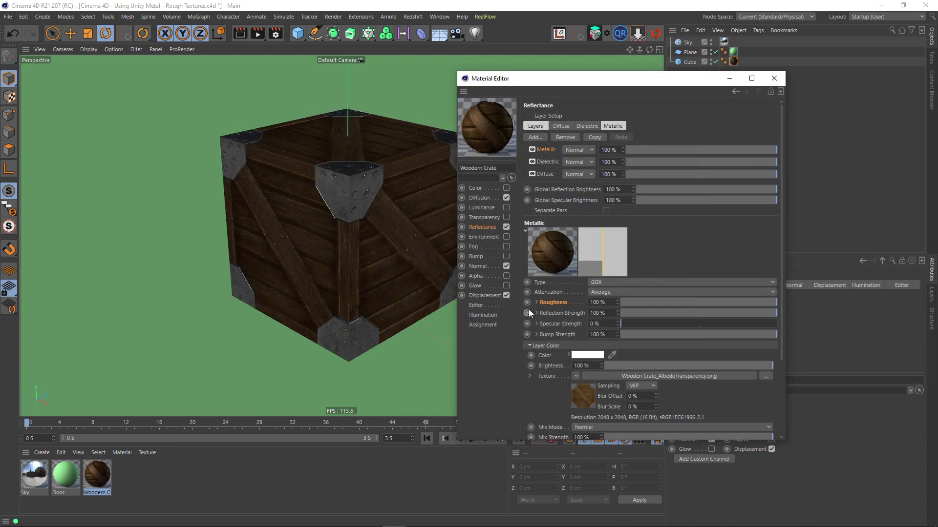
left_click(547, 345)
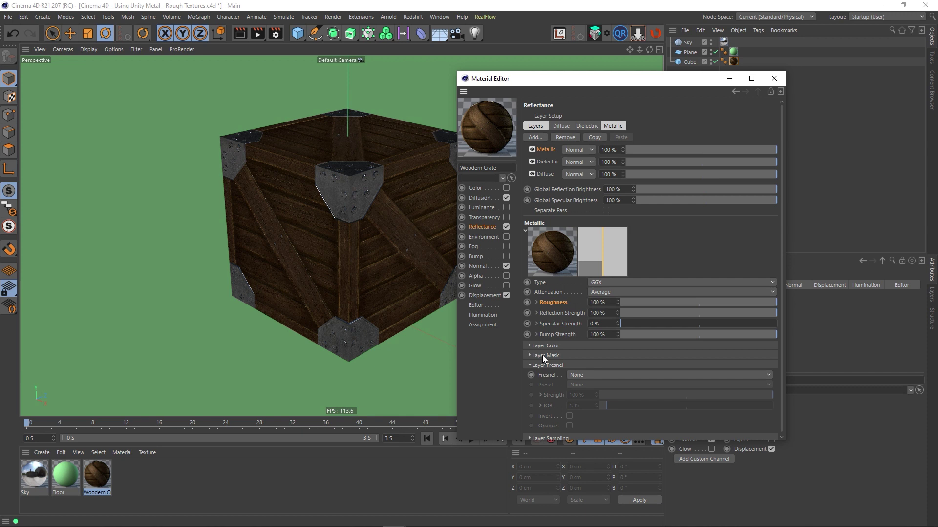
left_click(542, 355)
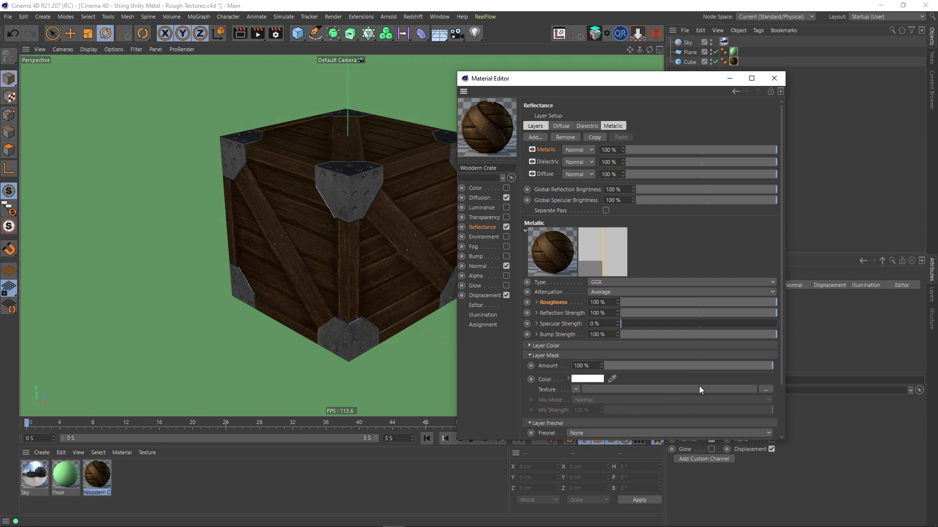
Load Wooden Crate_MetallicSmoothness.png as the Metallic layer's Layer Mask texture
left_click(768, 390)
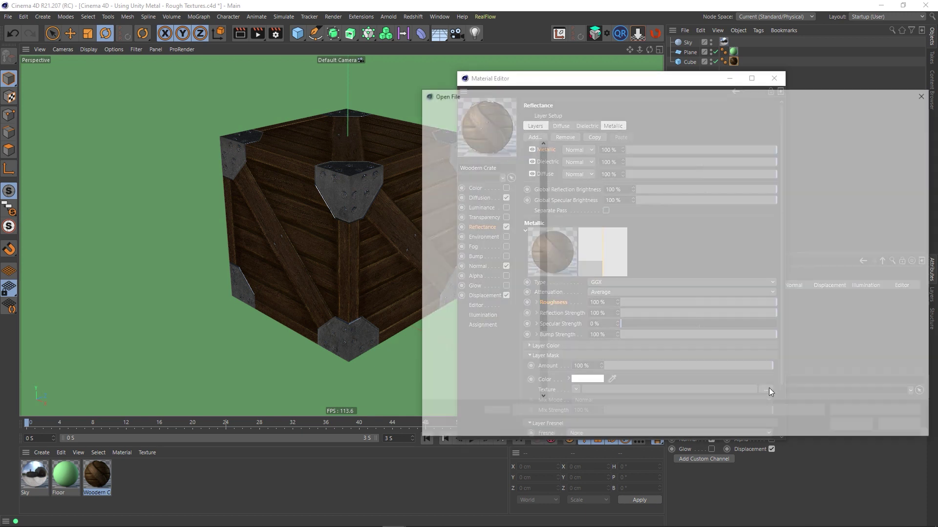
double_click(738, 170)
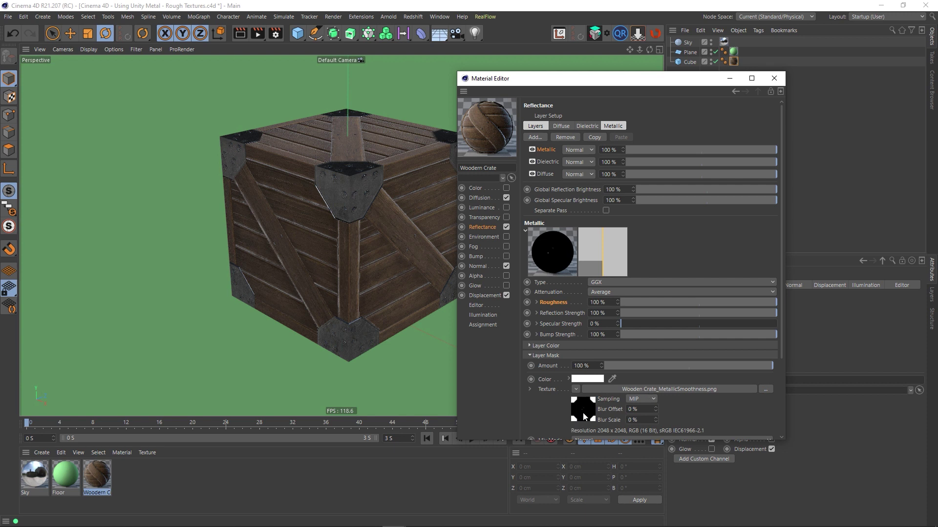
scroll(737, 404, "down", 3)
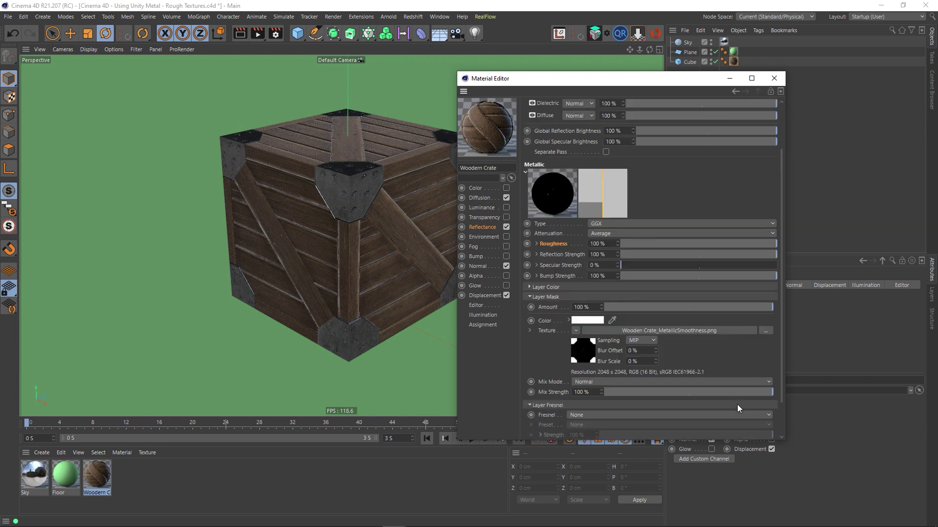
scroll(710, 332, "down", 2)
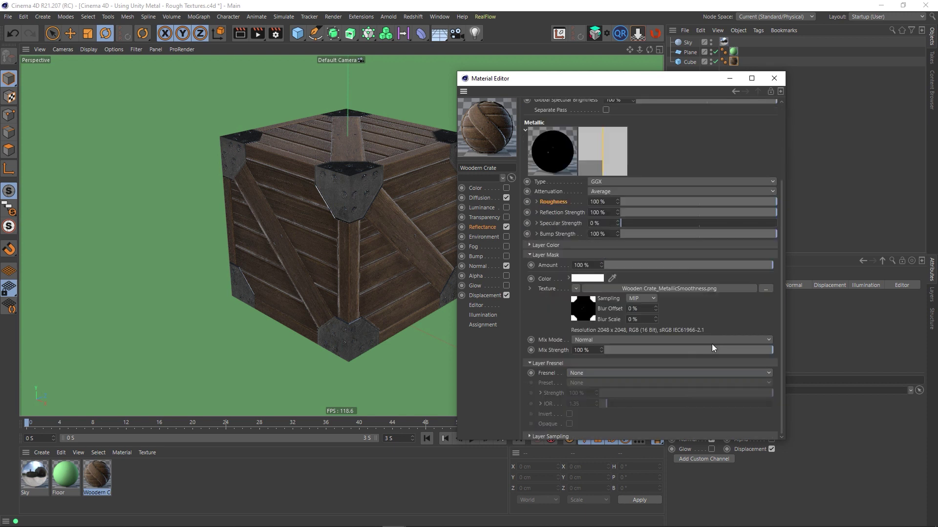
left_click(546, 255)
Switch the Metallic layer's Fresnel to Conductor and compare the crate against the Unity version
left_click(599, 374)
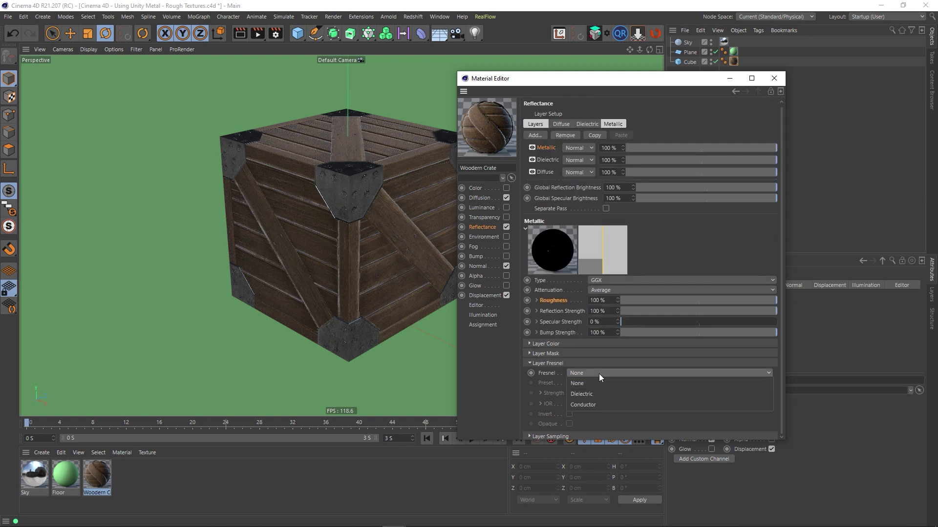
left_click(585, 405)
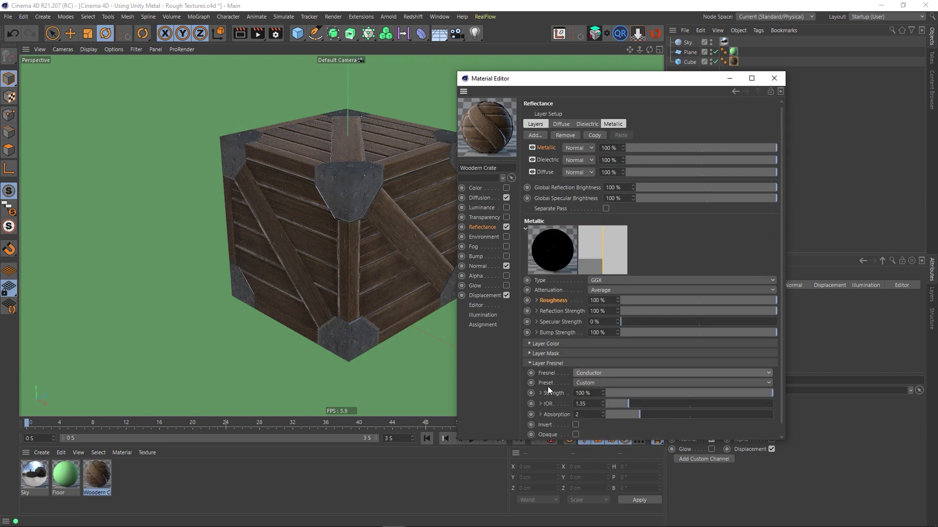
scroll(547, 386, "down", 1)
left_click_drag(539, 80, 637, 81)
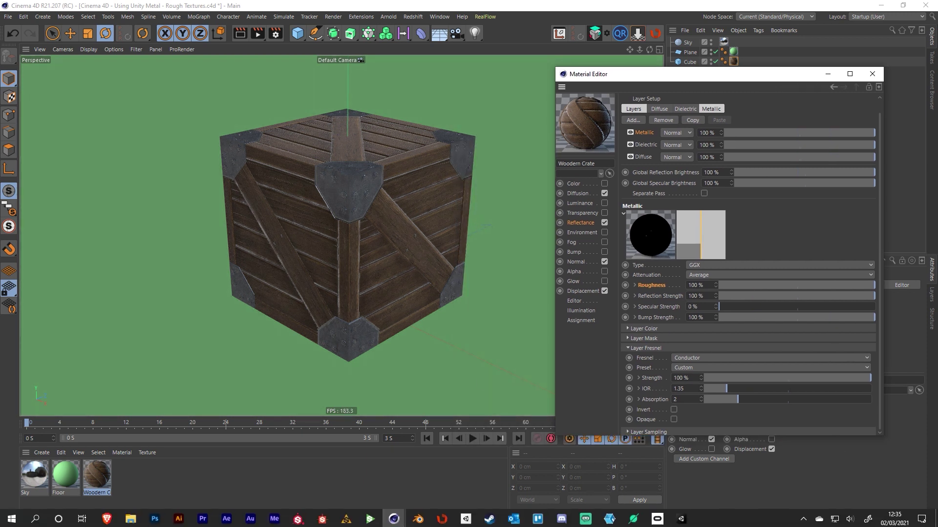
left_click(674, 518)
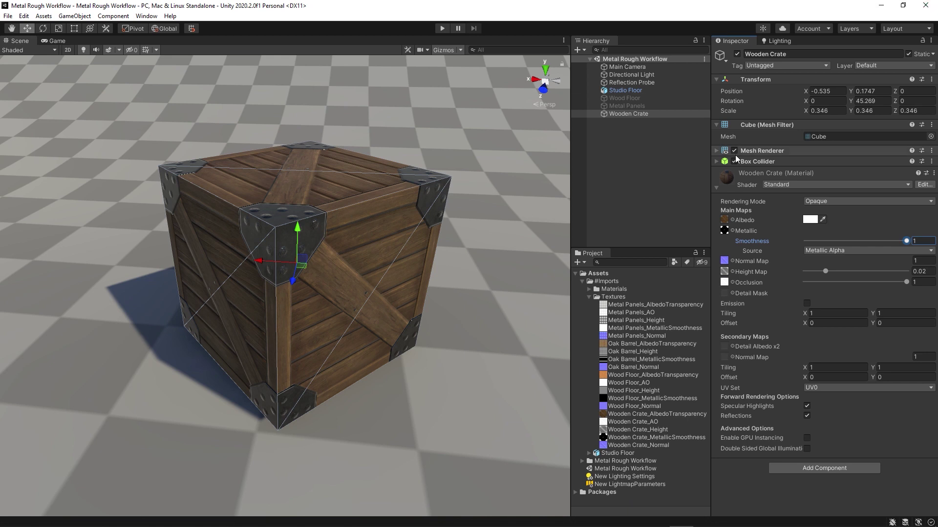
left_click(643, 166)
left_click(875, 8)
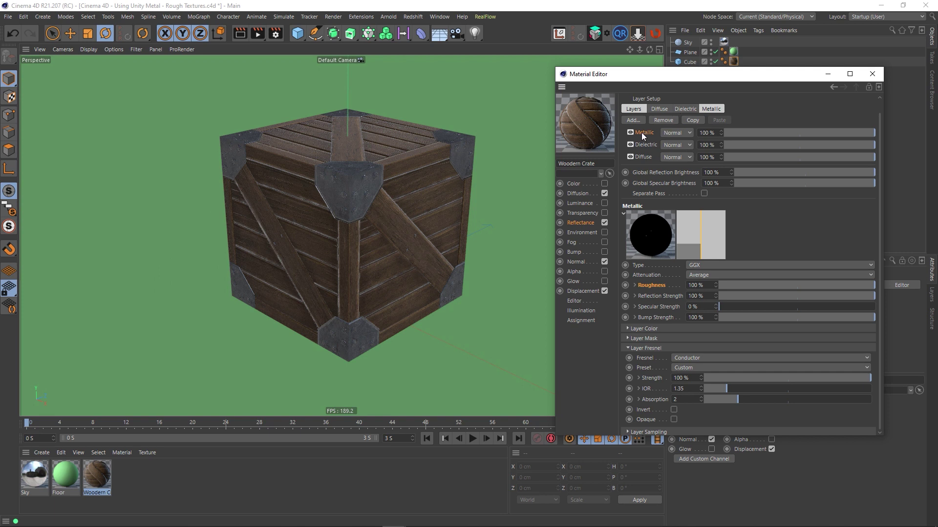
Tick Opaque on the Conductor Fresnel, then drop the Dielectric layer's Reflection Strength from 100% to 25%
left_click(674, 419)
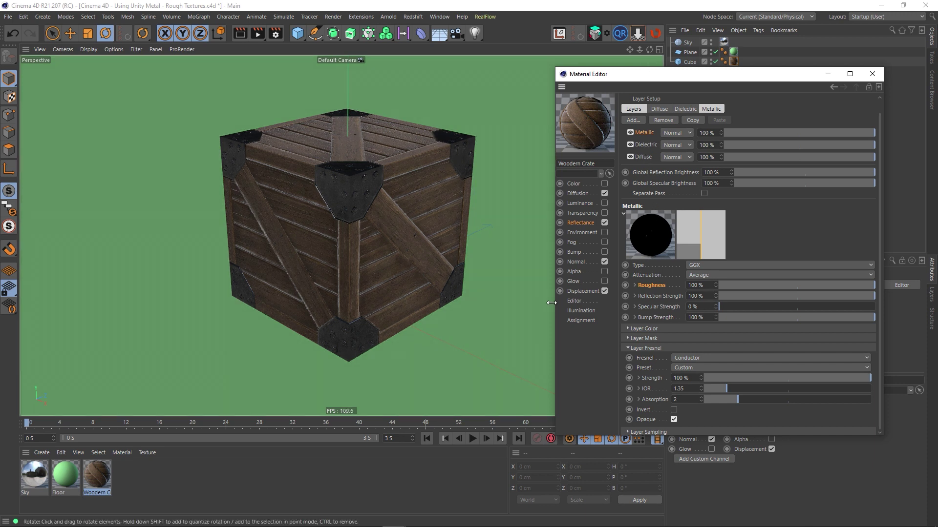
left_click(636, 348)
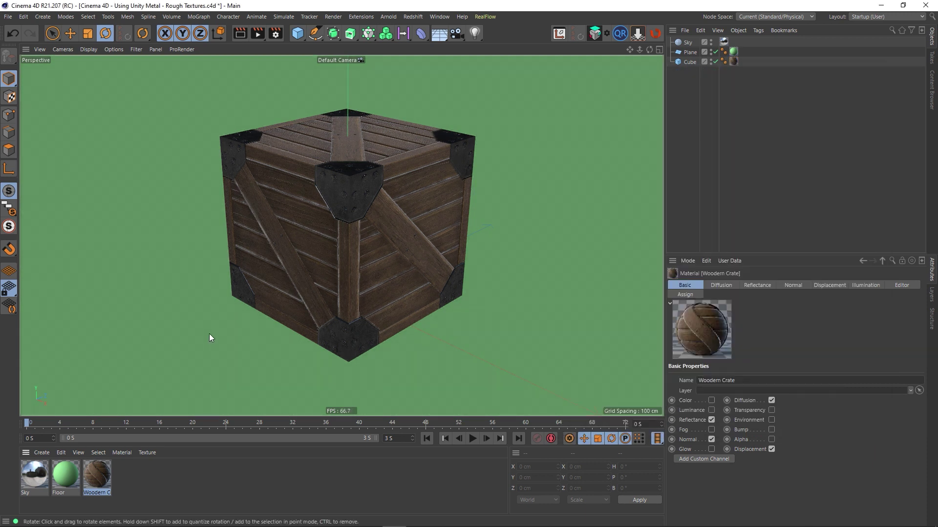
double_click(97, 476)
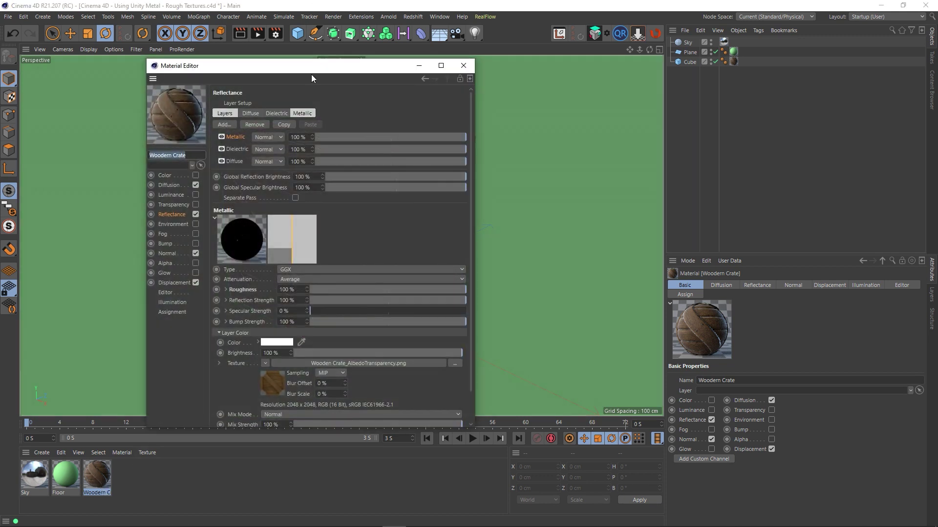
left_click_drag(302, 72, 652, 51)
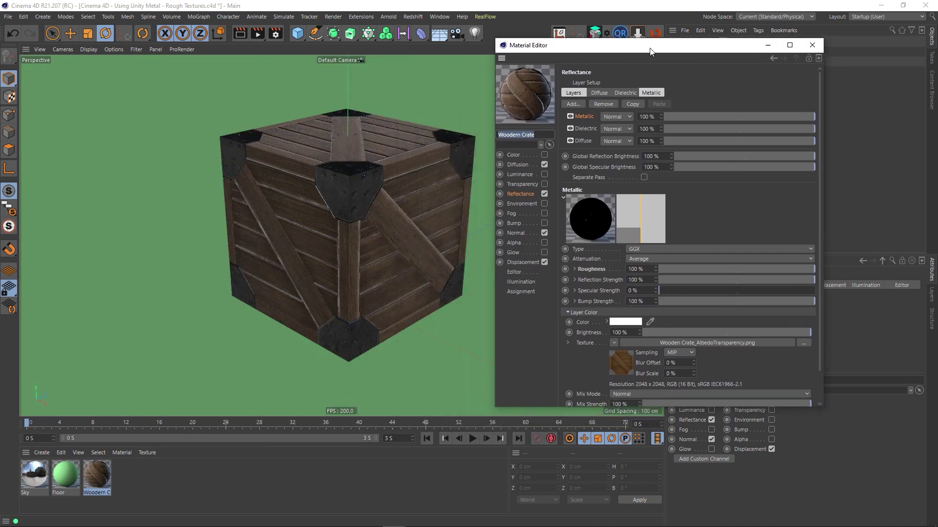
left_click(587, 127)
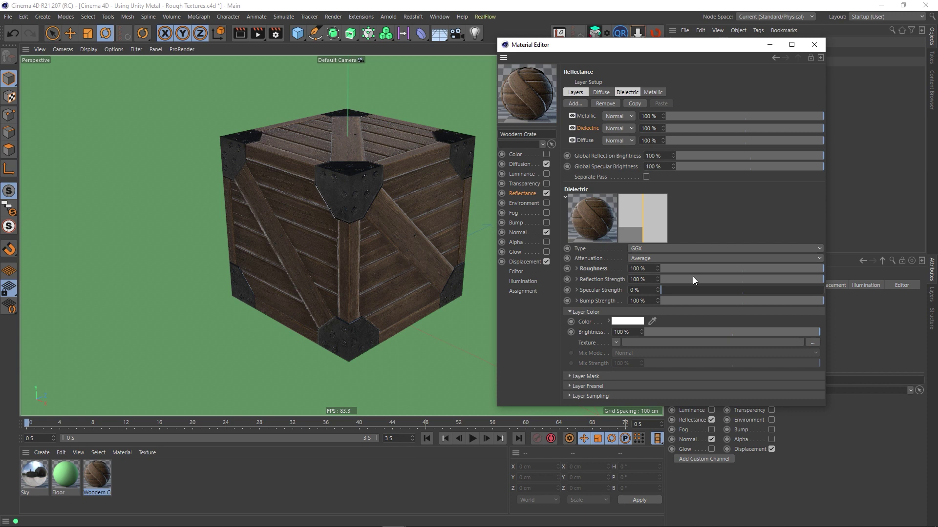
left_click_drag(725, 279, 701, 278)
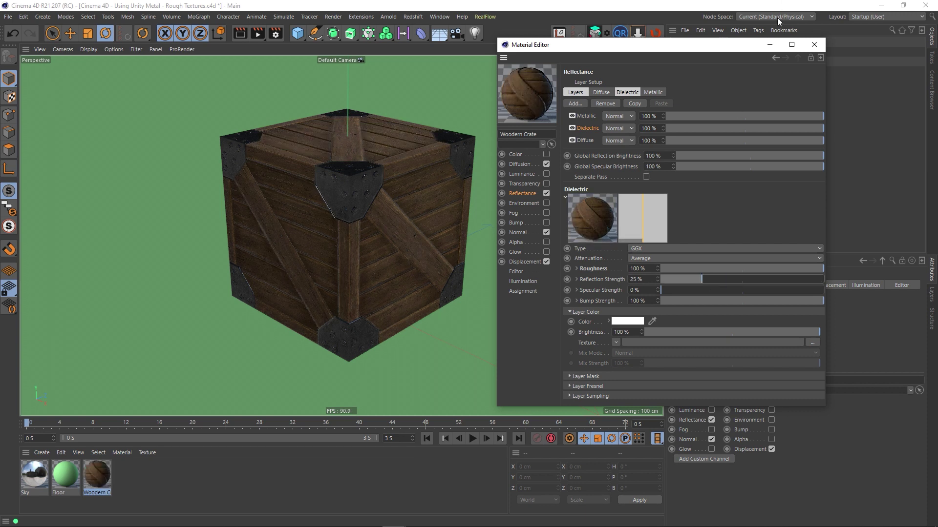
left_click(822, 44)
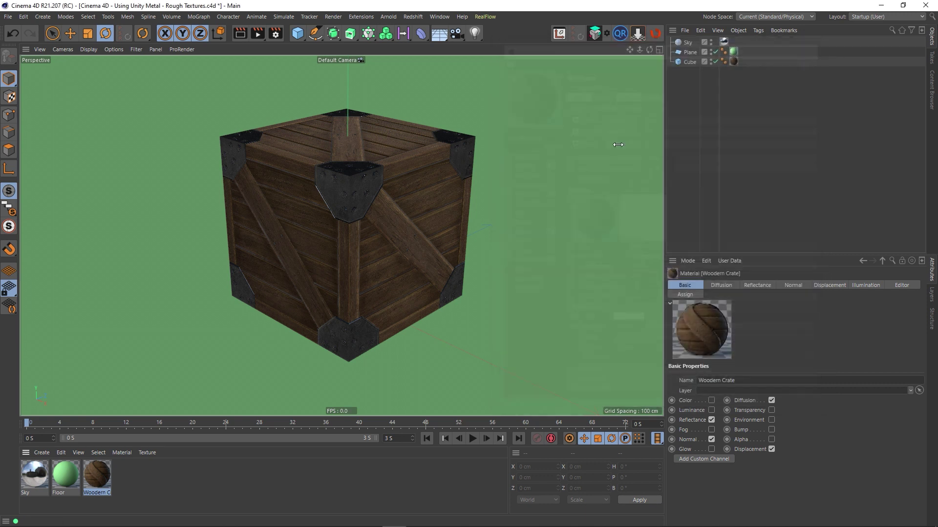
Start a Render to Picture Viewer of the textured wooden crate
left_click(257, 33)
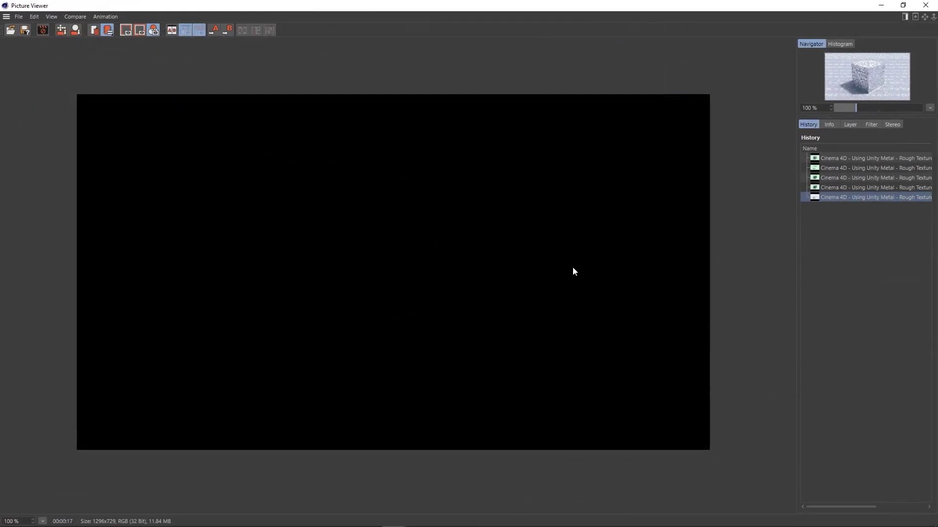